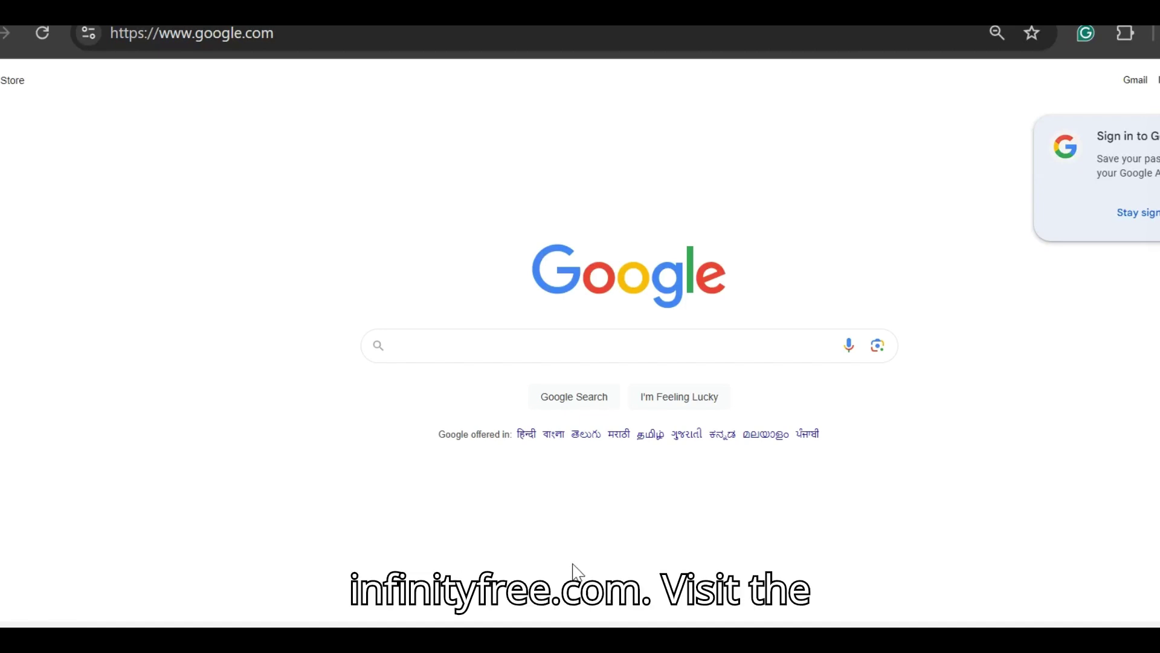
Step: Search Google for 'infinityfree' to reach InfinityFree's sign-up page
click(438, 362)
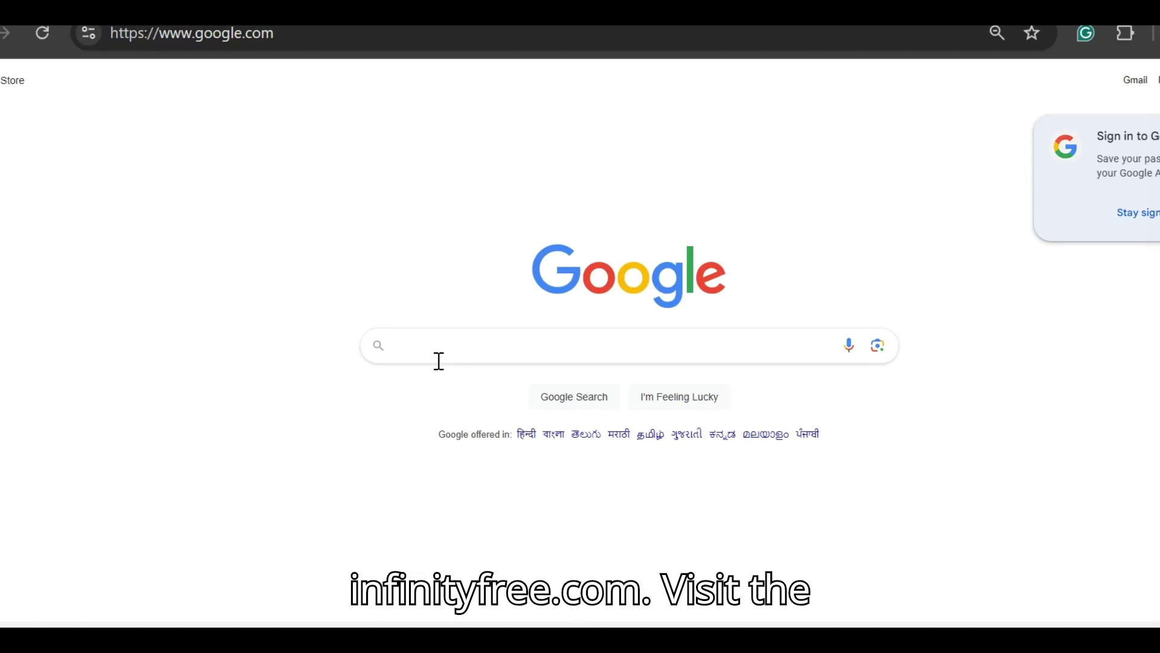
text(infinit)
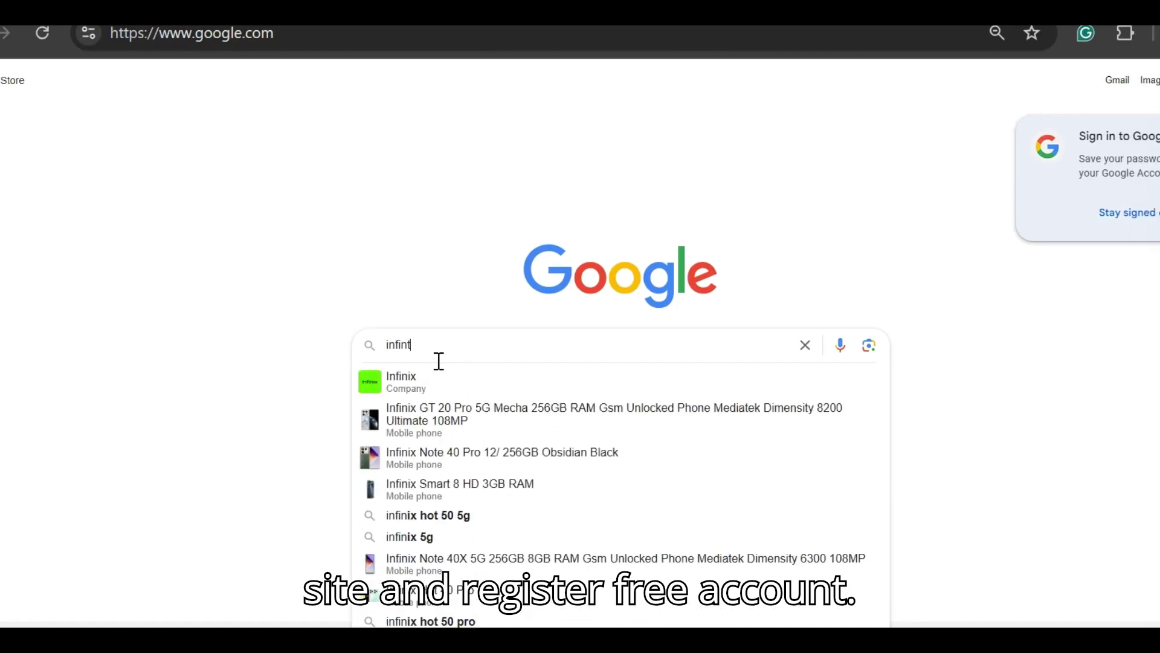
text(y)
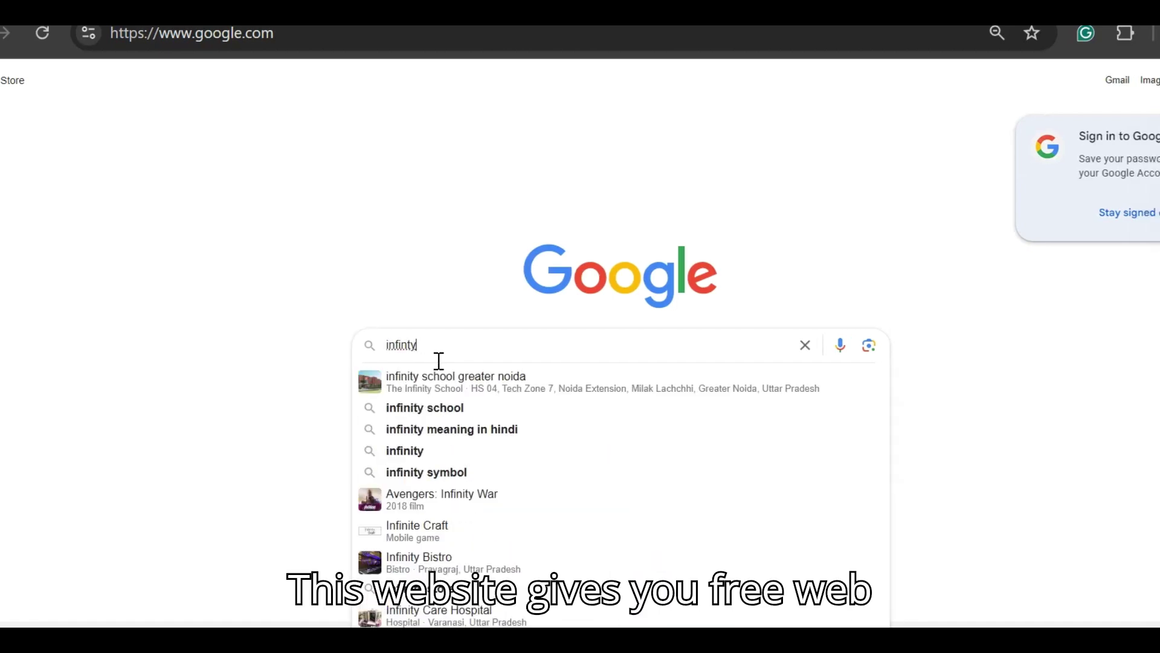
text(free)
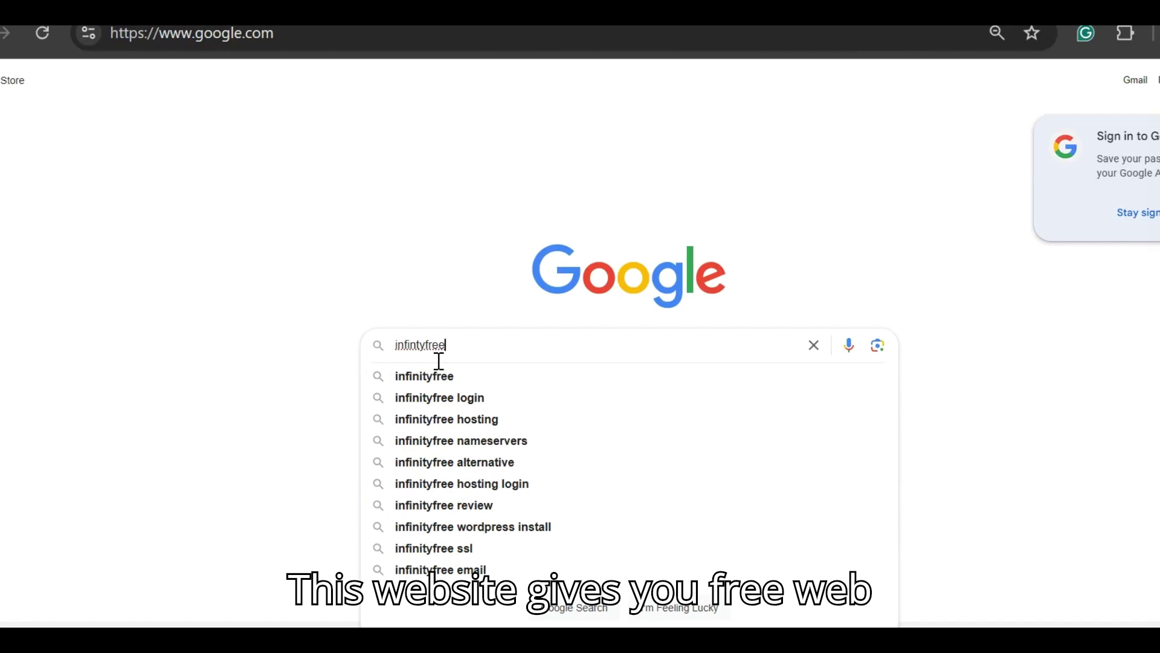
key(Return)
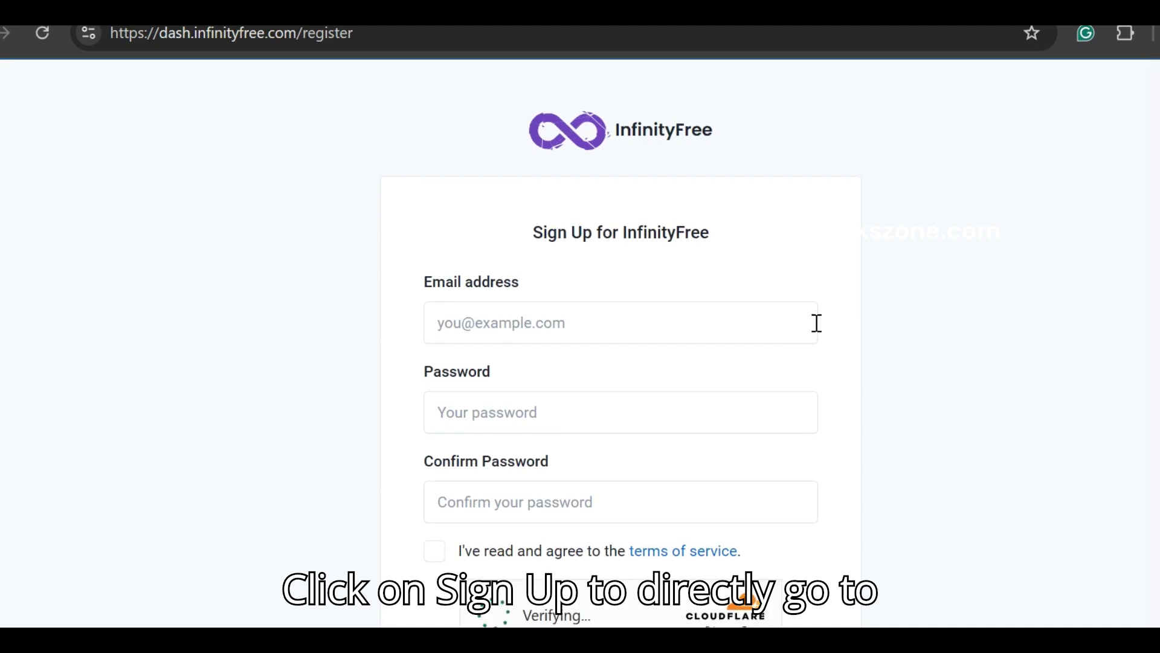
scroll(816, 324, down, 1)
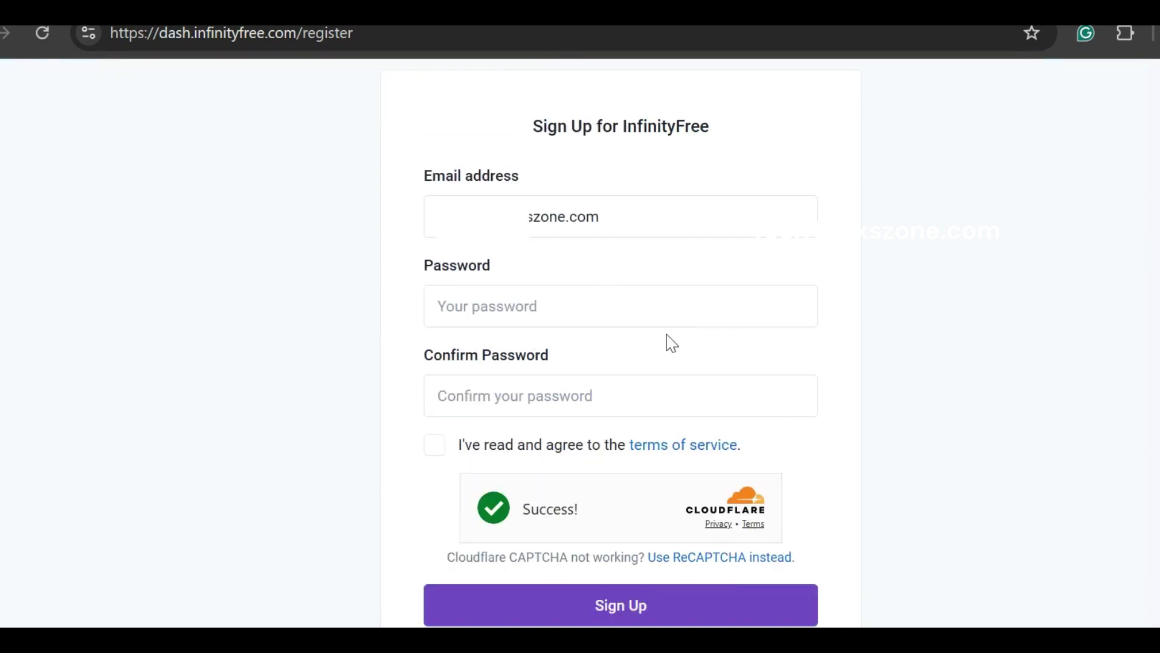
Step: Enter email and matching passwords, accept the terms, and submit the corrected sign-up form
click(654, 310)
text(•)
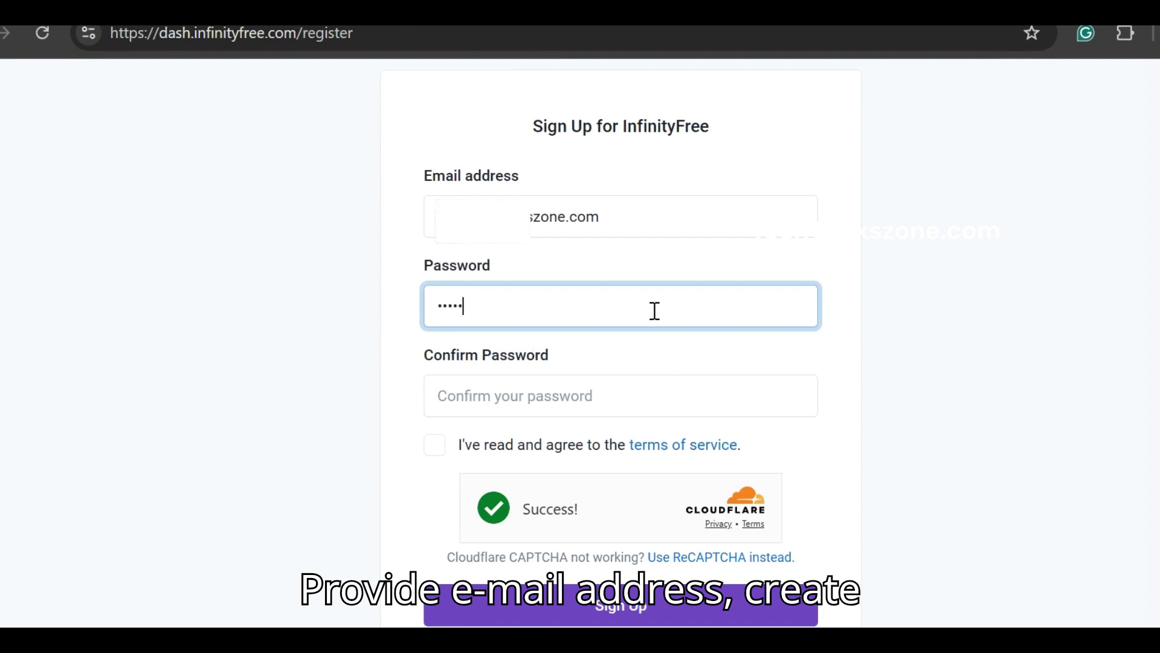
text(•••)
key(Tab)
text(•••)
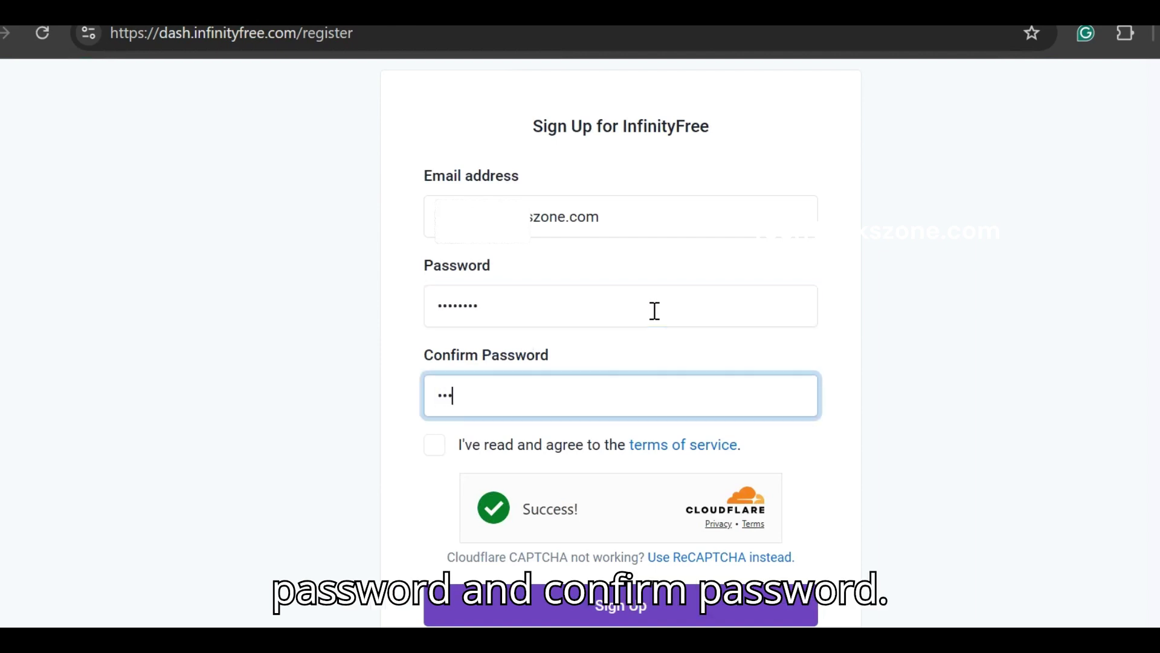
text(••)
text(•)
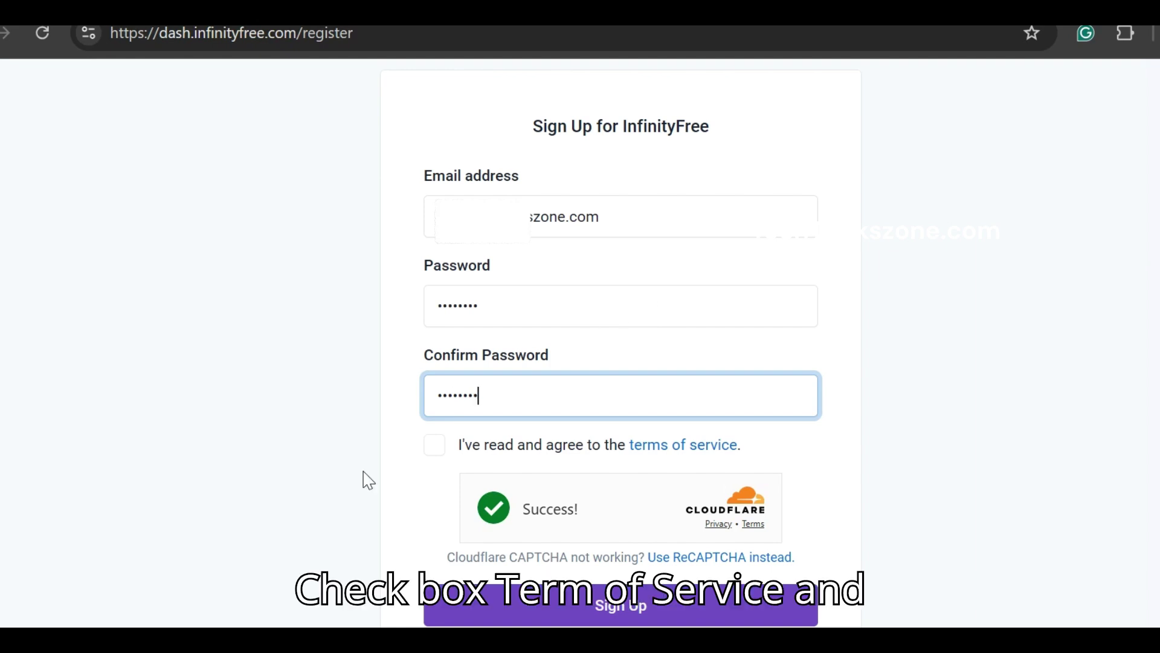
click(434, 445)
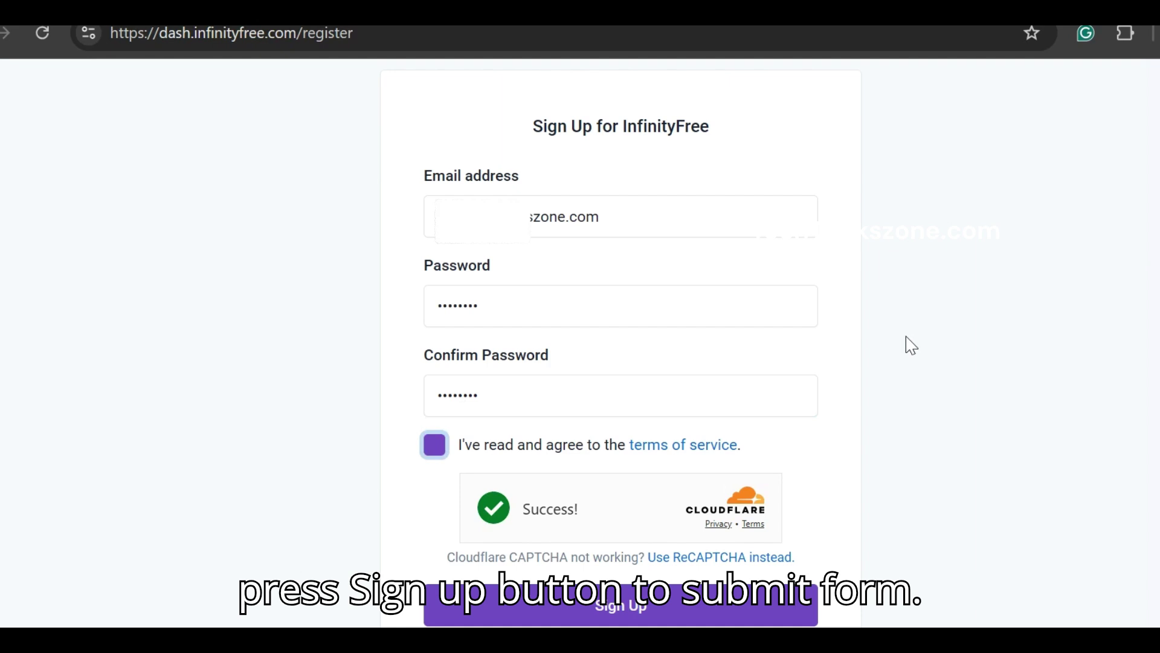
scroll(962, 311, down, 1)
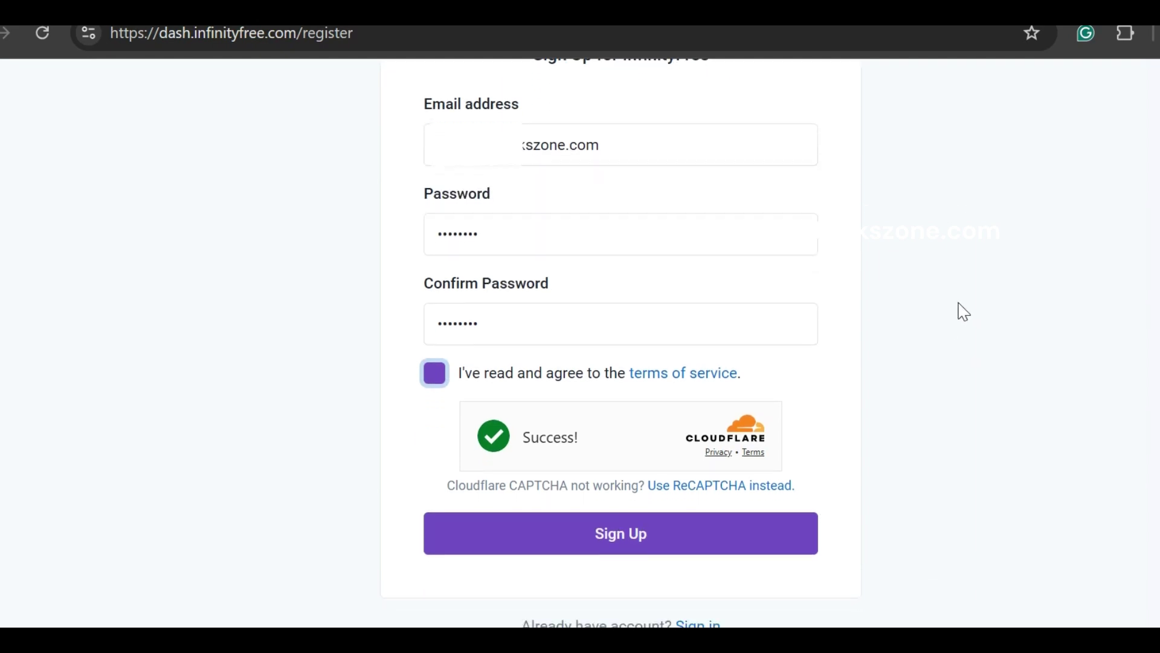
click(617, 536)
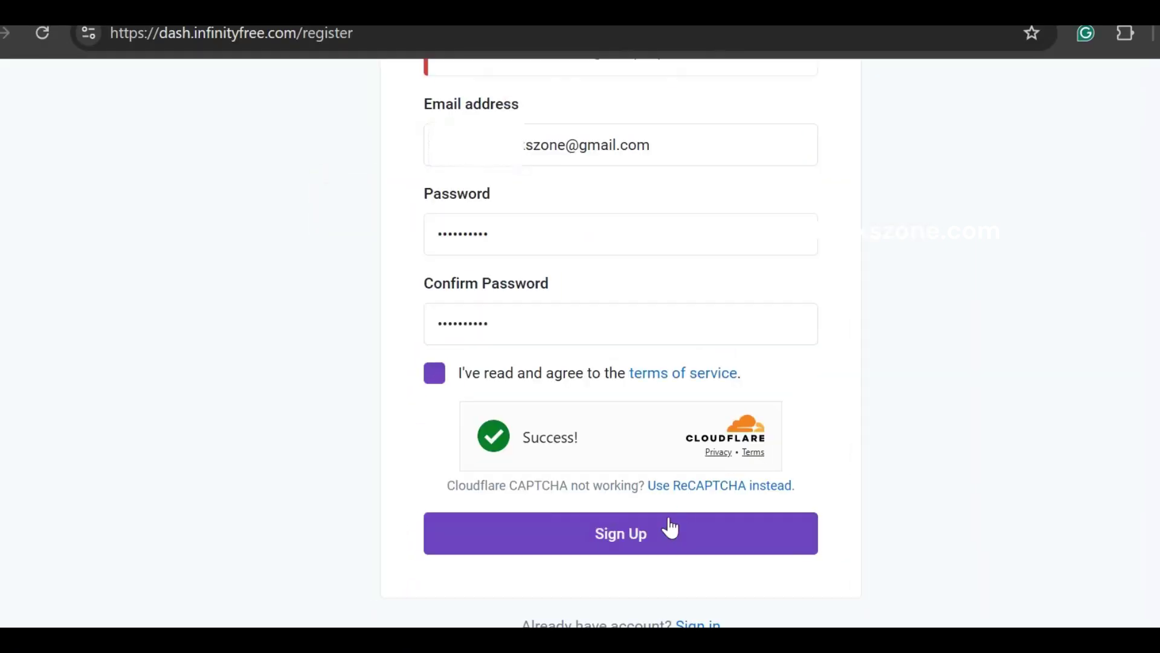
click(655, 541)
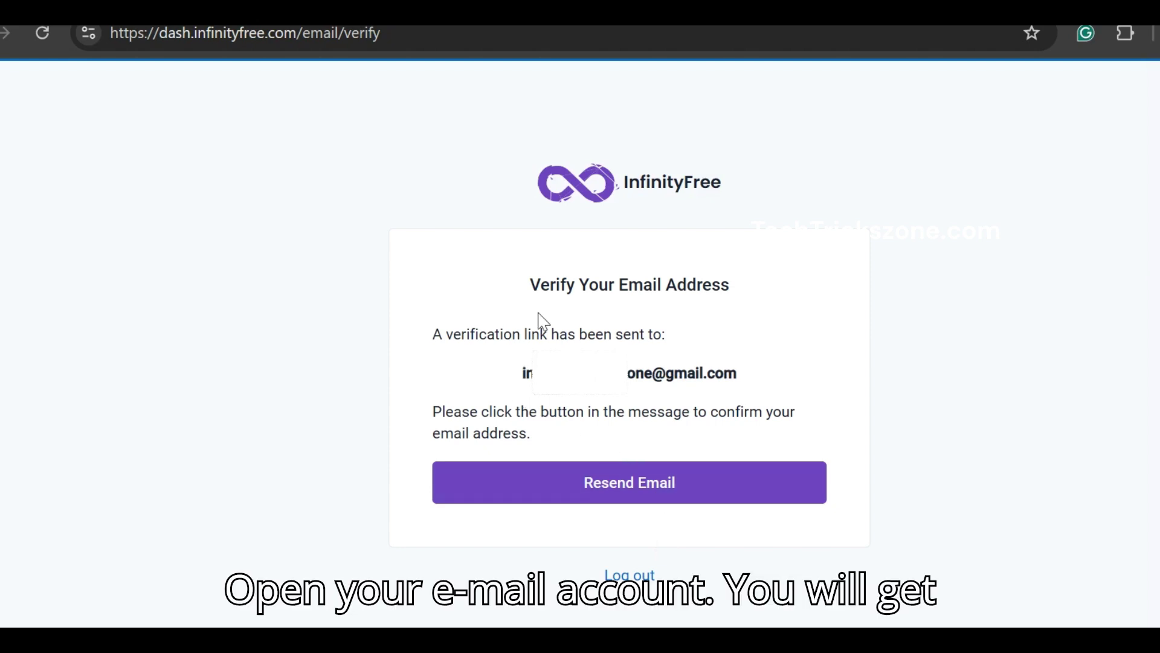
Step: Open the pasted email verification link to confirm the InfinityFree account
drag(530, 289, 782, 289)
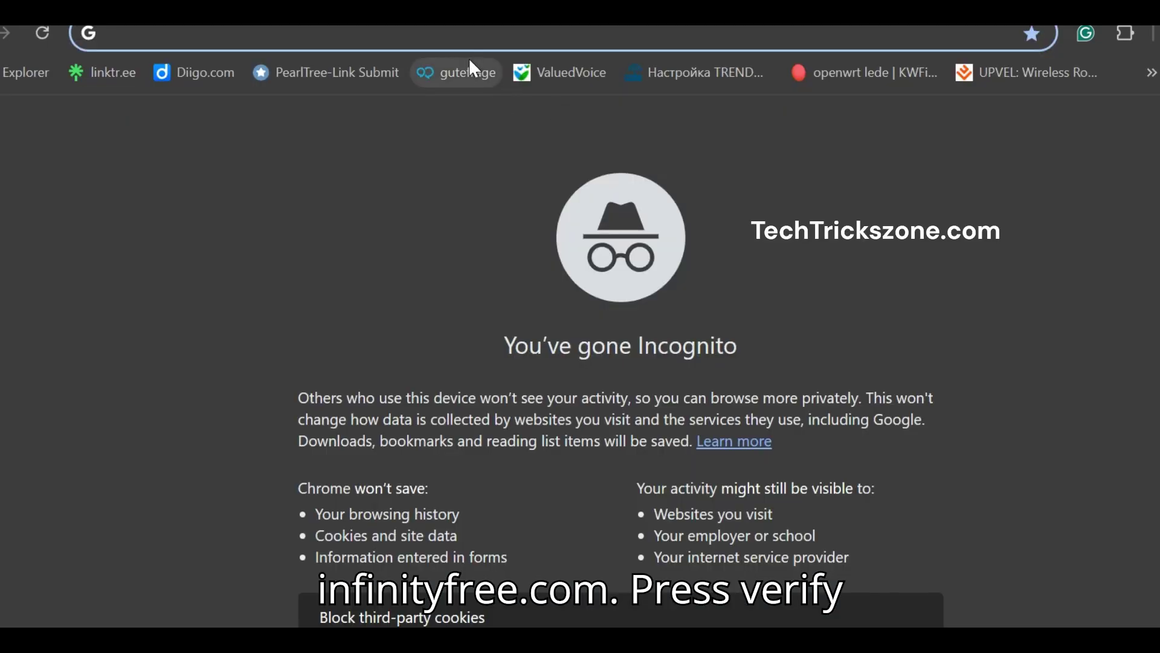
key(ctrl+v)
key(Return)
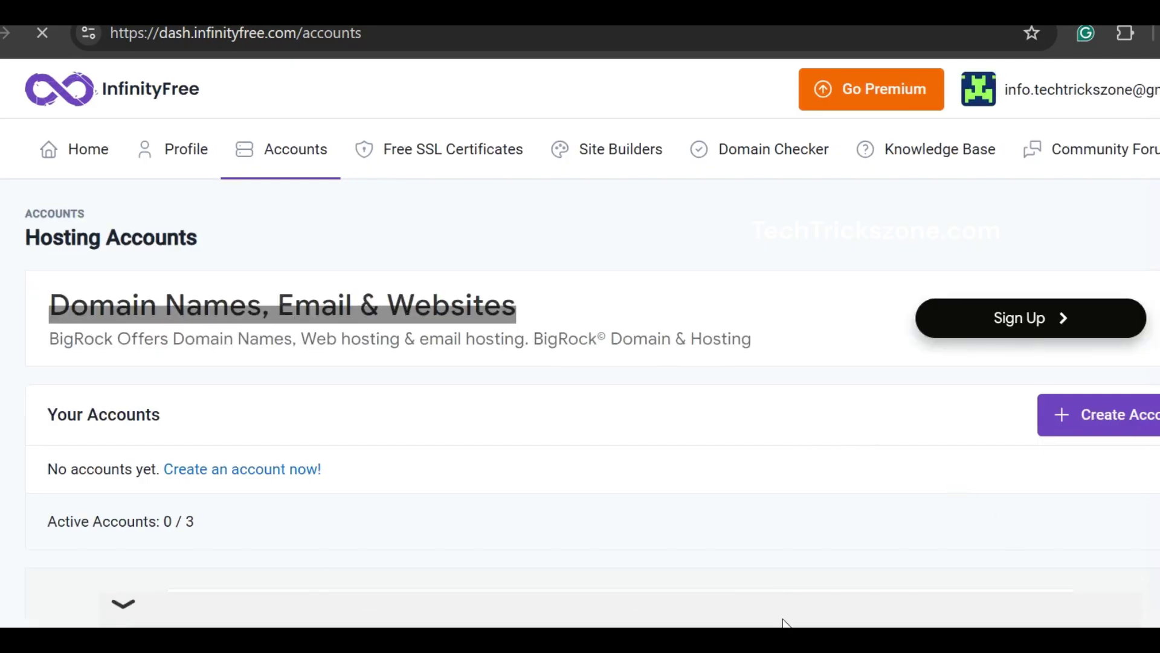
scroll(641, 420, down, 2)
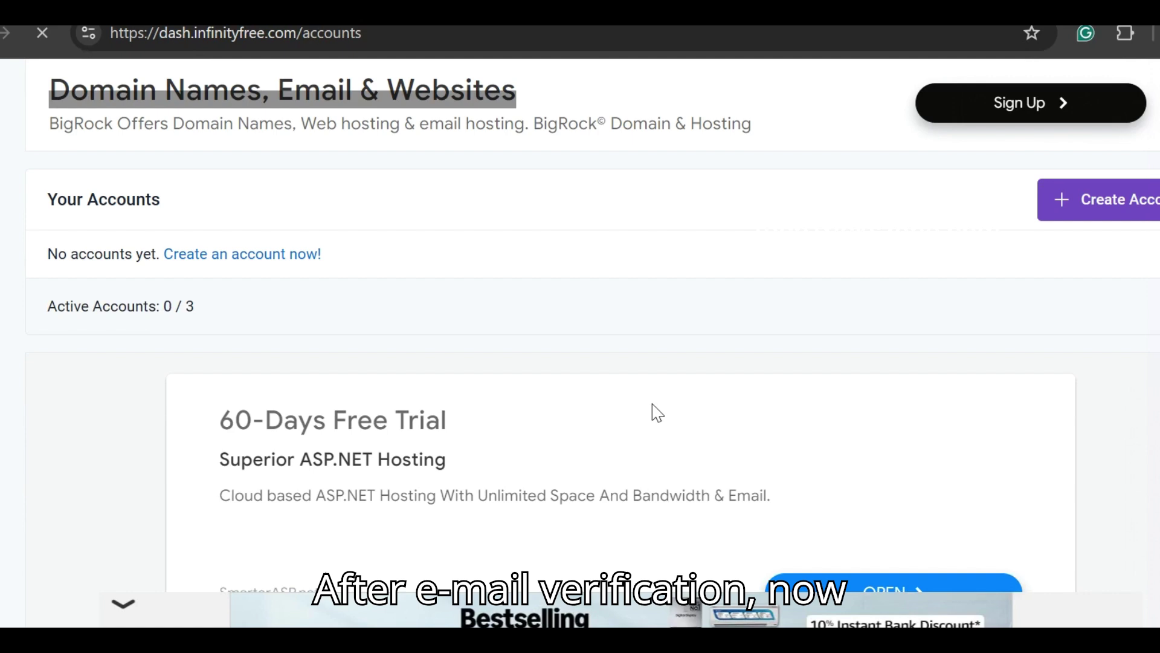
Step: Zoom the dashboard page out twice using Chrome's menu
key(alt+f)
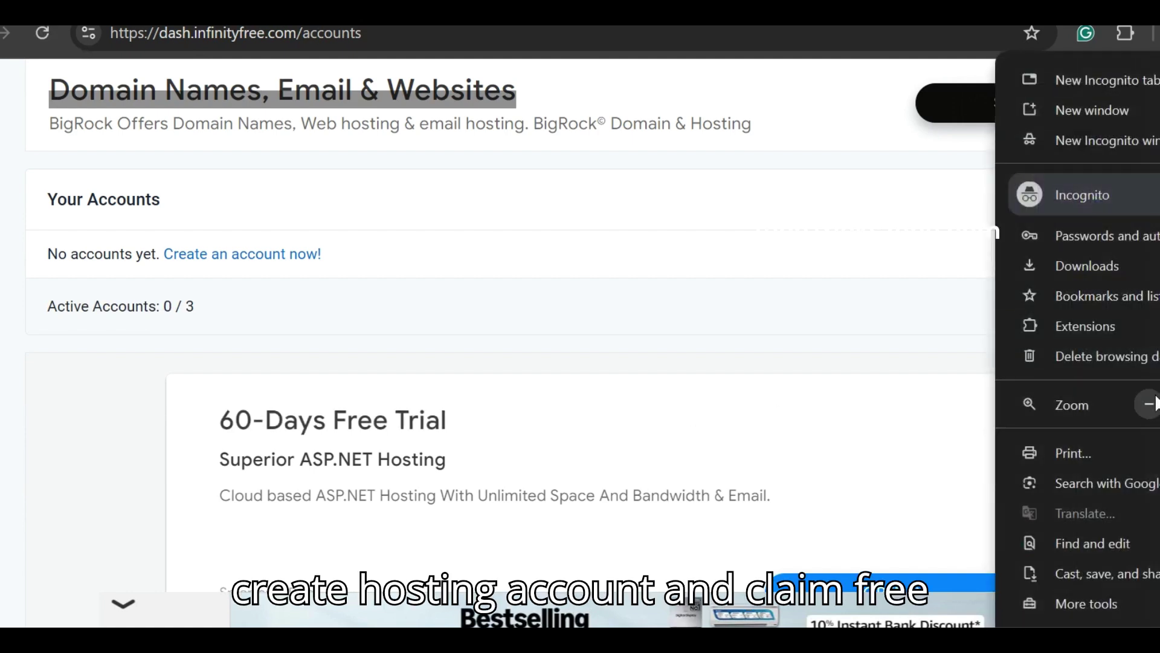
click(1151, 405)
click(882, 213)
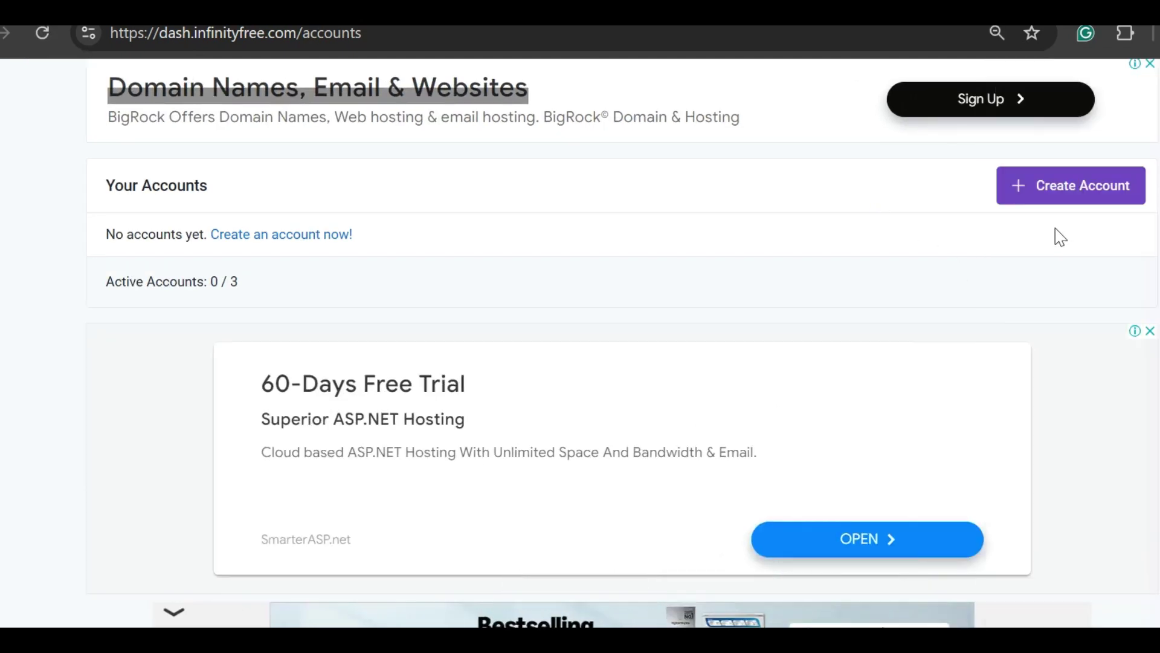
Step: Review the free plan's 5 GB disk, unlimited bandwidth and domains, then choose it
click(1048, 195)
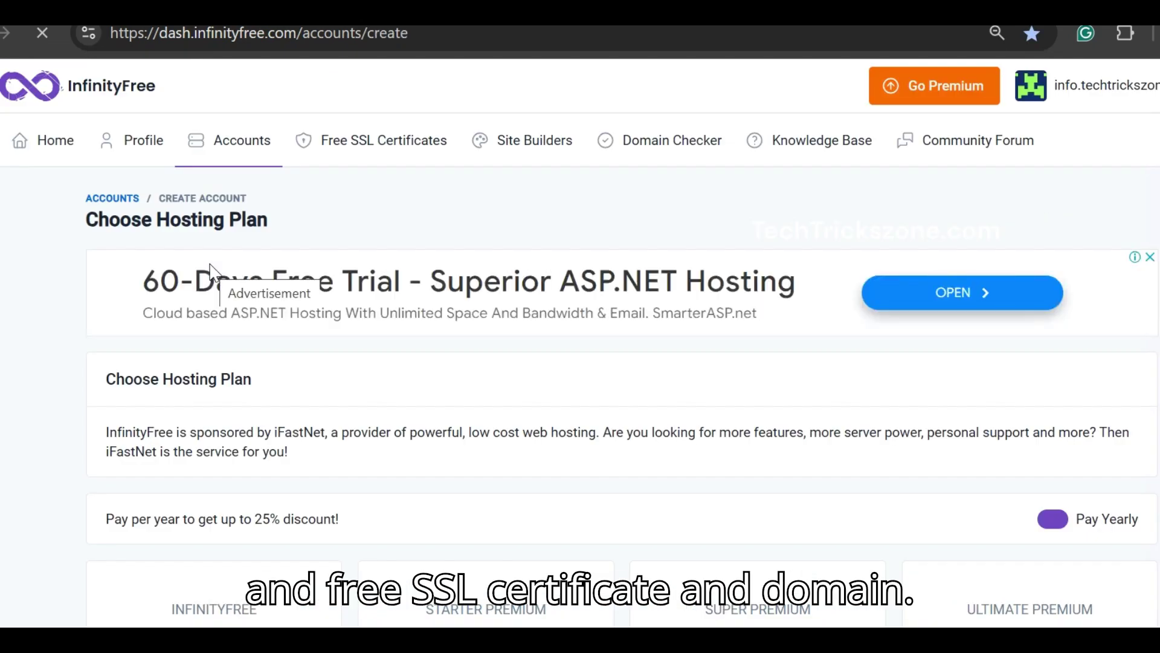
scroll(211, 270, down, 1)
scroll(212, 270, down, 3)
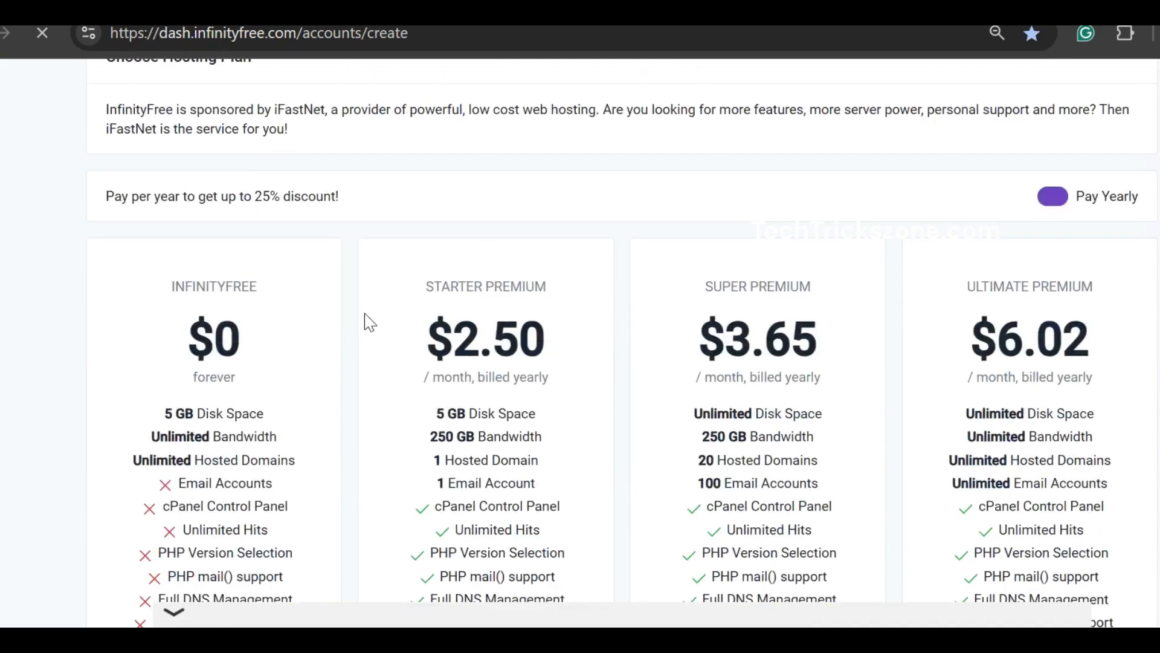
drag(170, 178, 1132, 399)
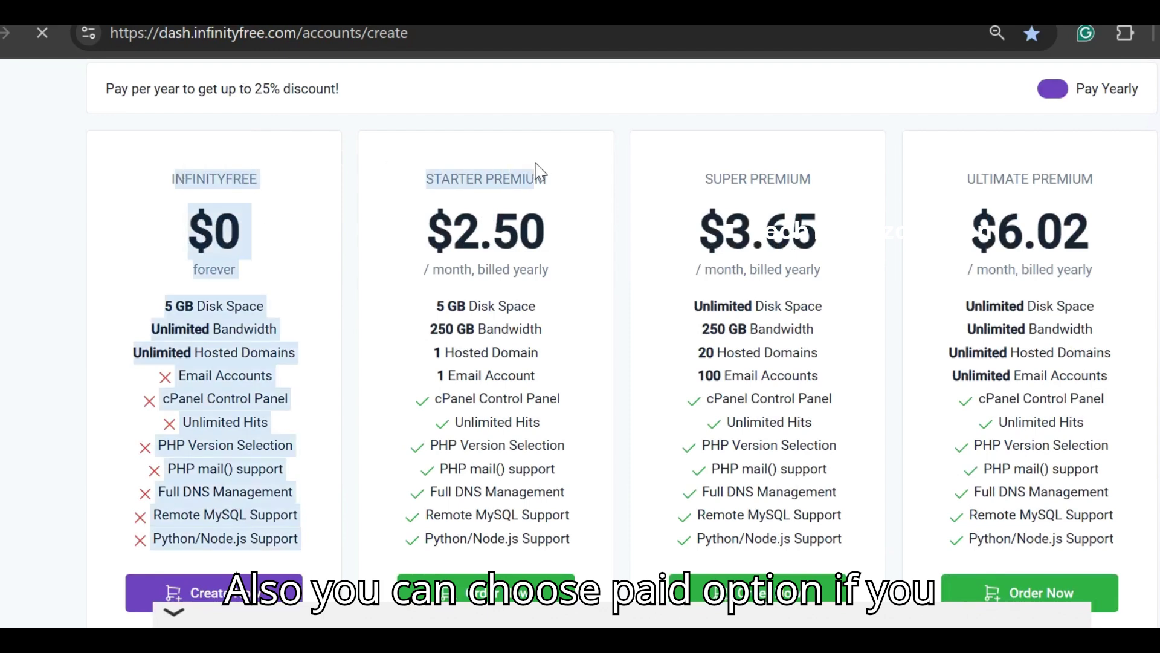
scroll(1132, 399, down, 2)
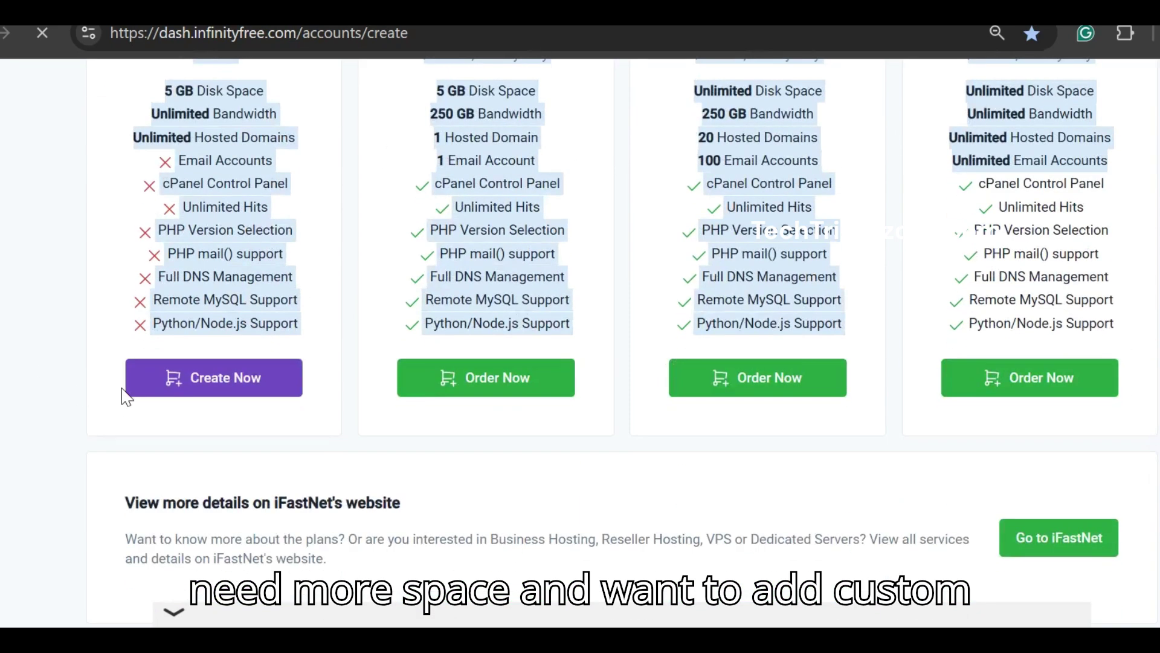
click(388, 388)
scroll(363, 363, up, 1)
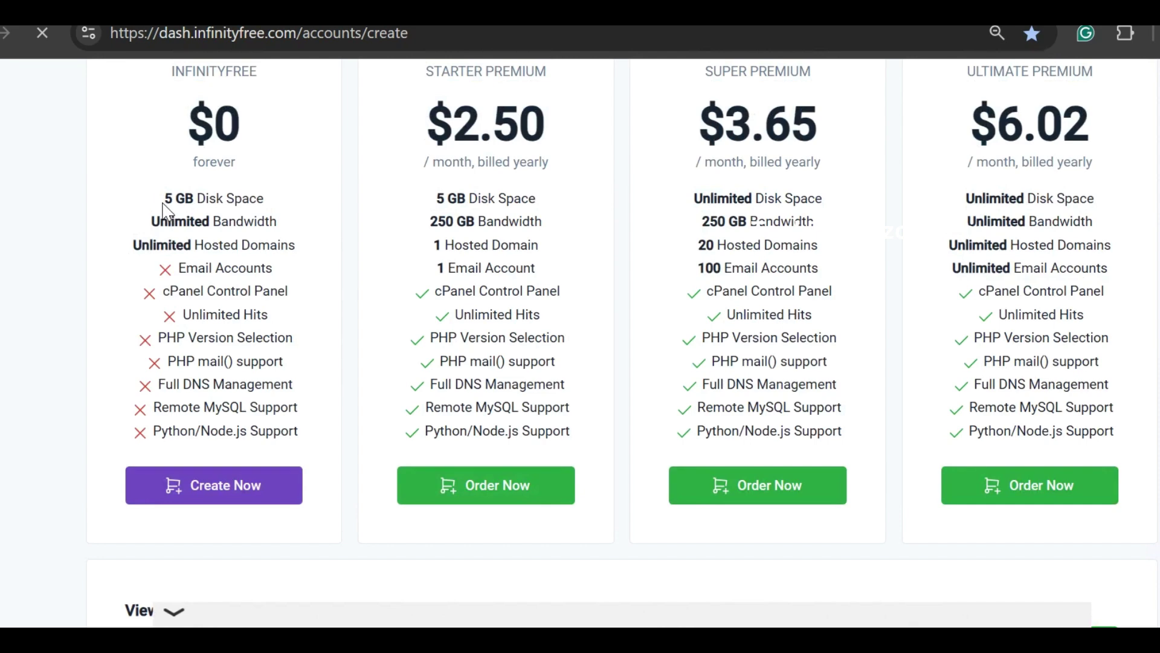
drag(165, 199, 284, 206)
drag(151, 221, 309, 227)
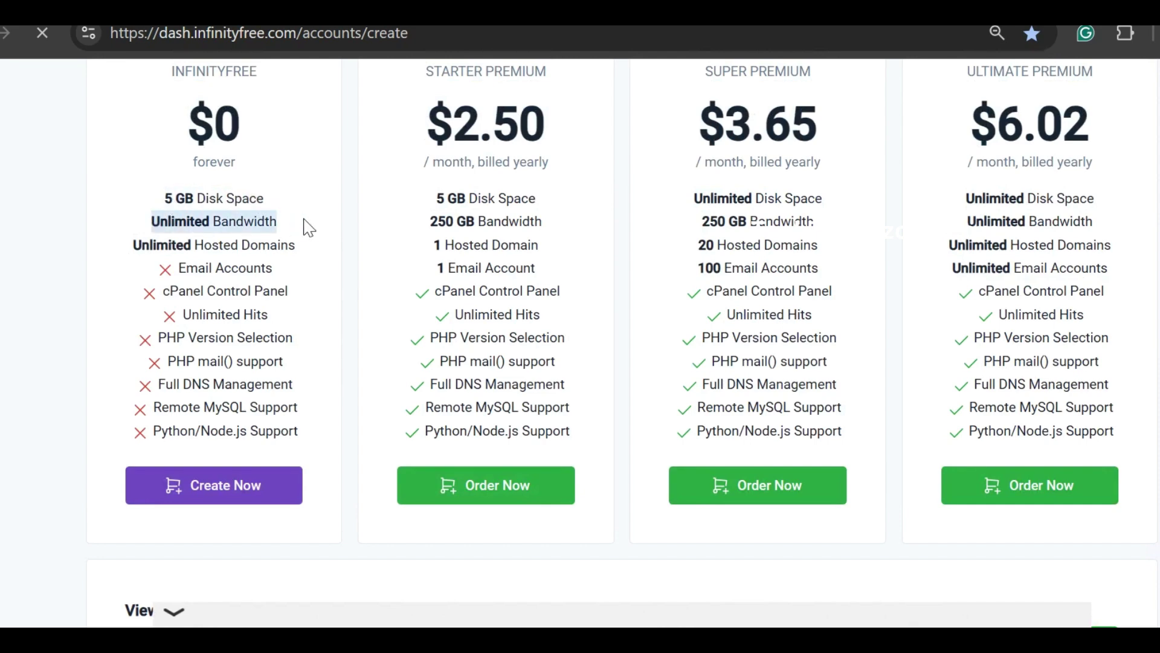
drag(132, 245, 314, 248)
click(320, 258)
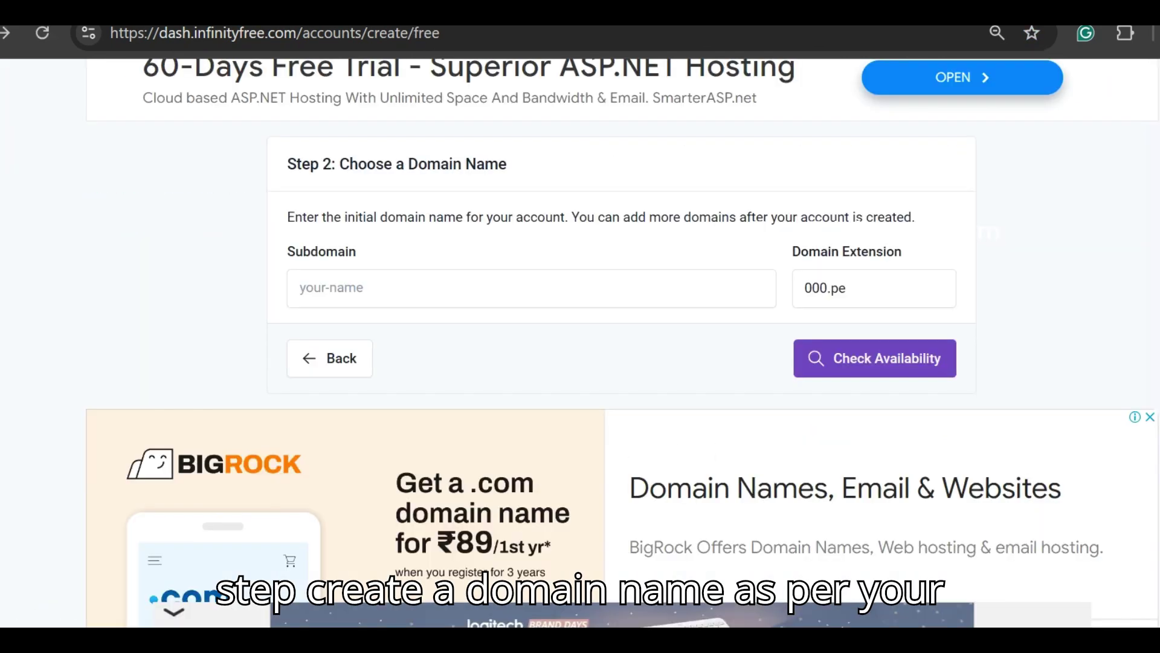
Step: Enter subdomain freeblog with the free.nf extension and confirm it is available
click(889, 288)
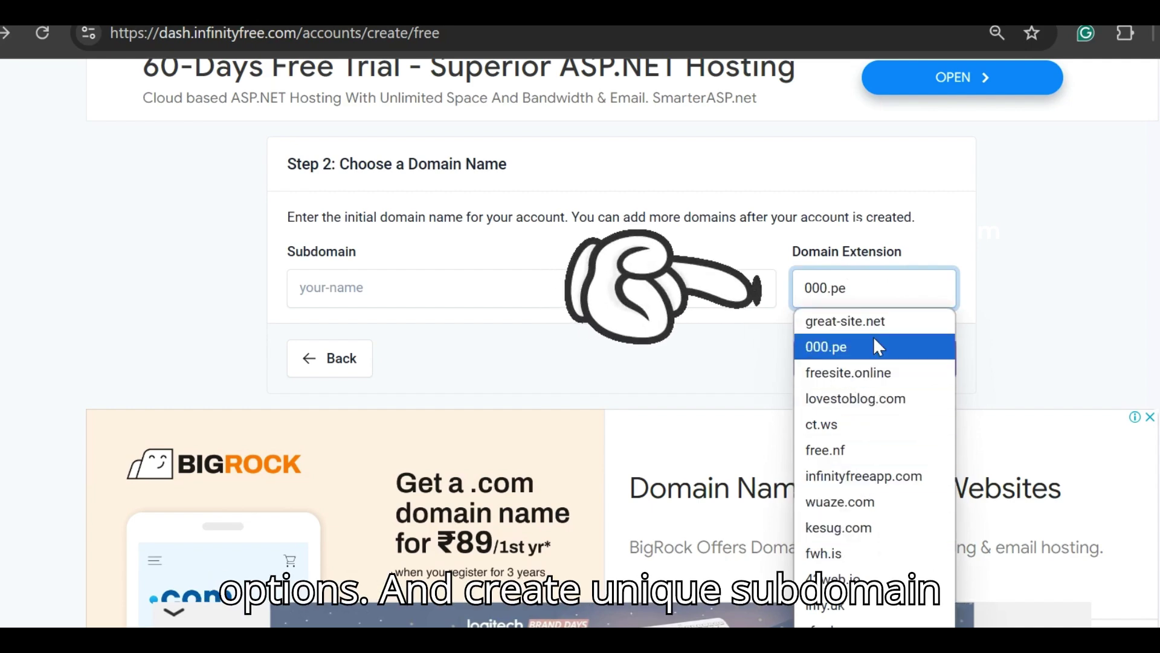
click(916, 449)
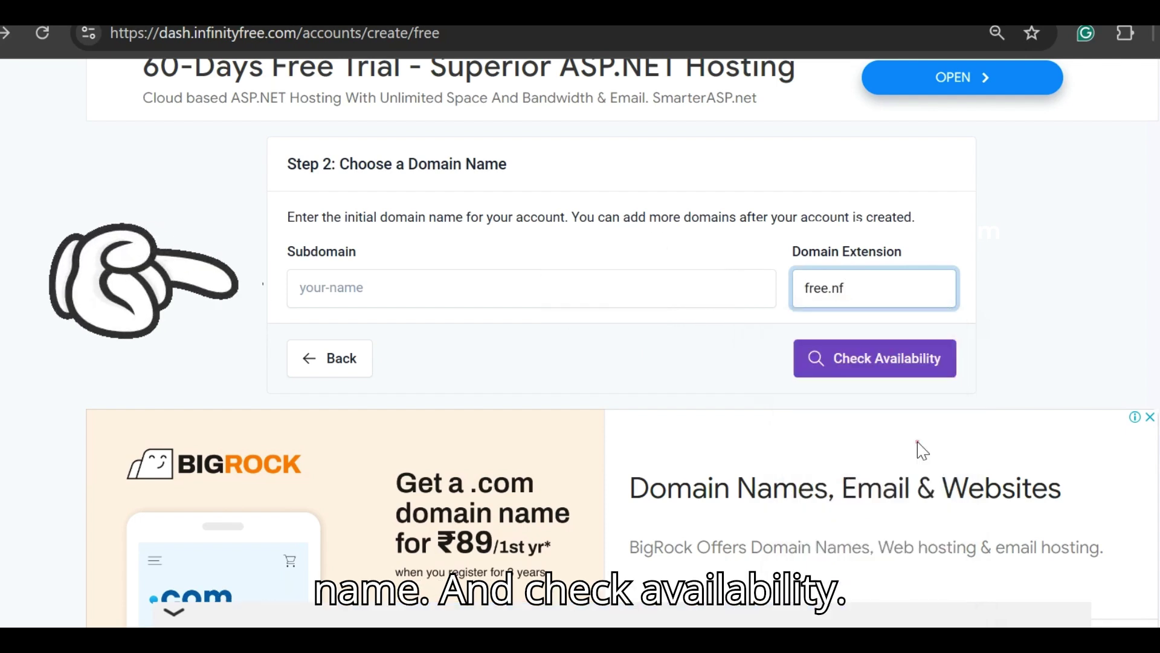
click(662, 290)
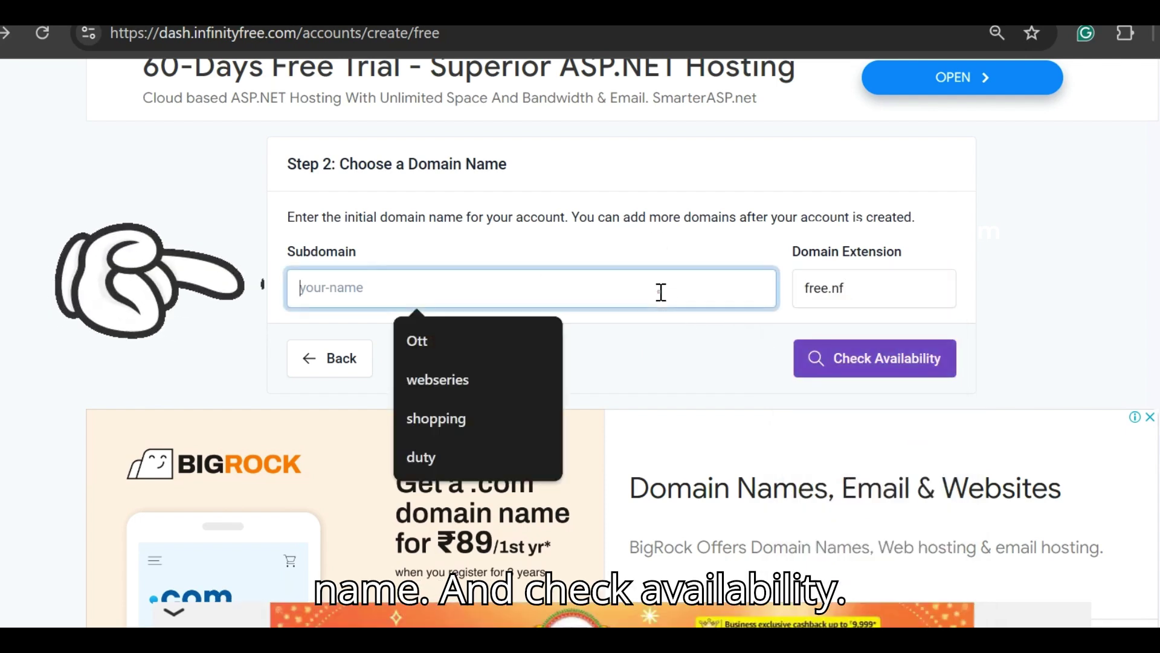
text(internet)
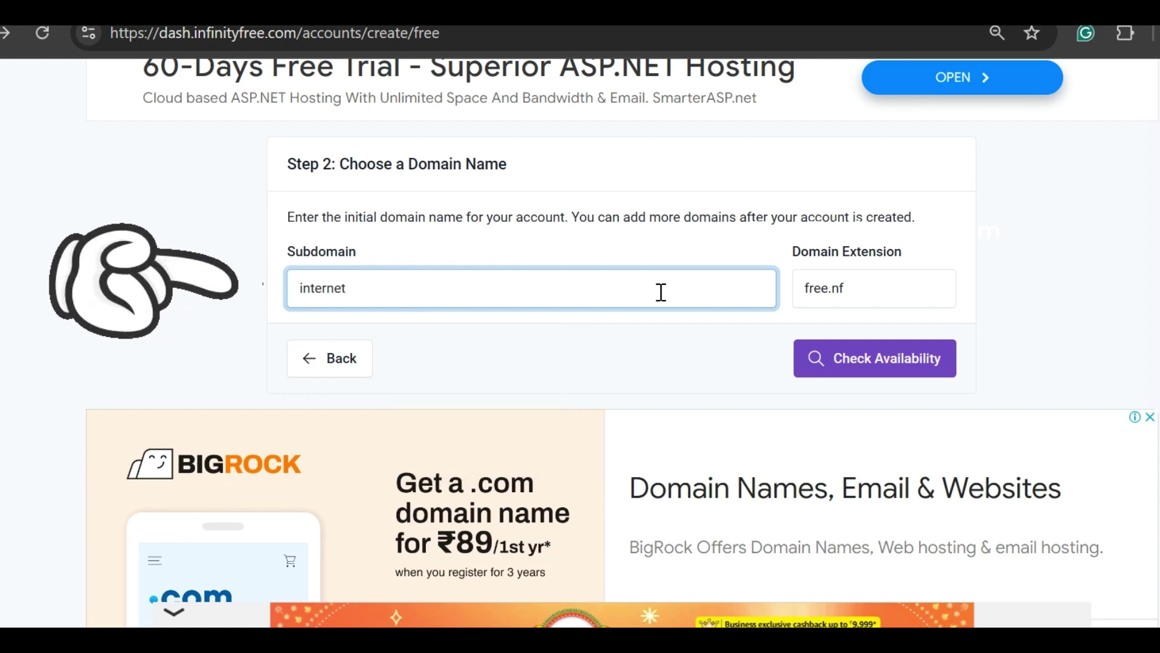
key(BackSpace)
key(BackSpace)
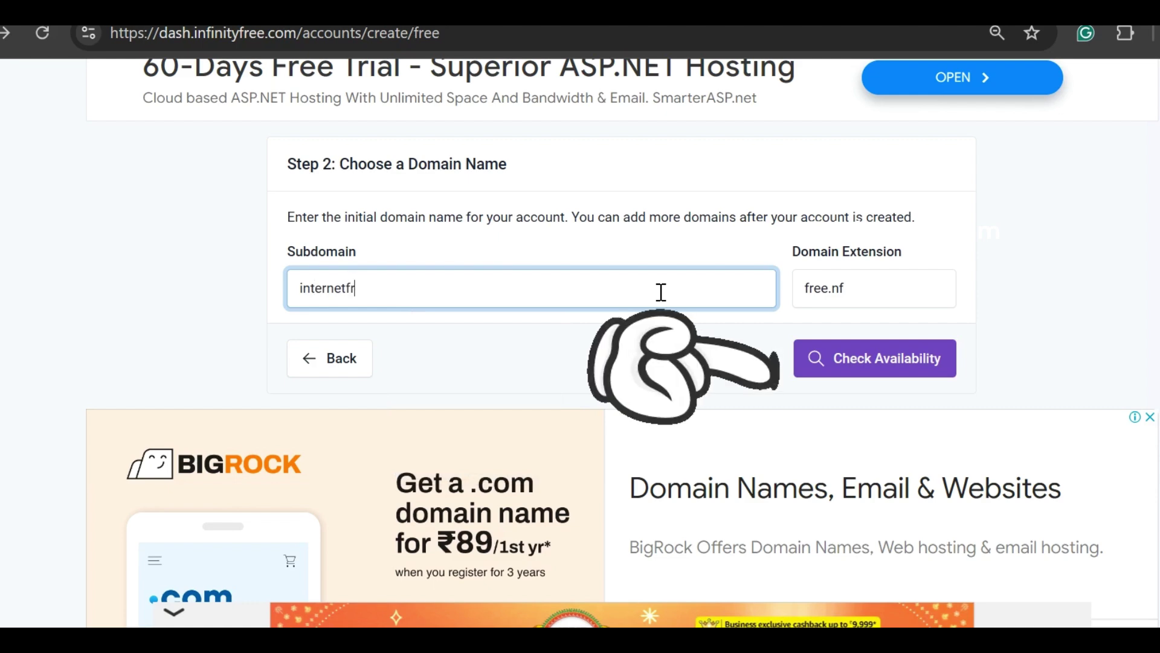
key(BackSpace)
key(BackSpace)
key(BackSpace)
key(BackSpace)
key(BackSpace)
key(BackSpace)
text(free)
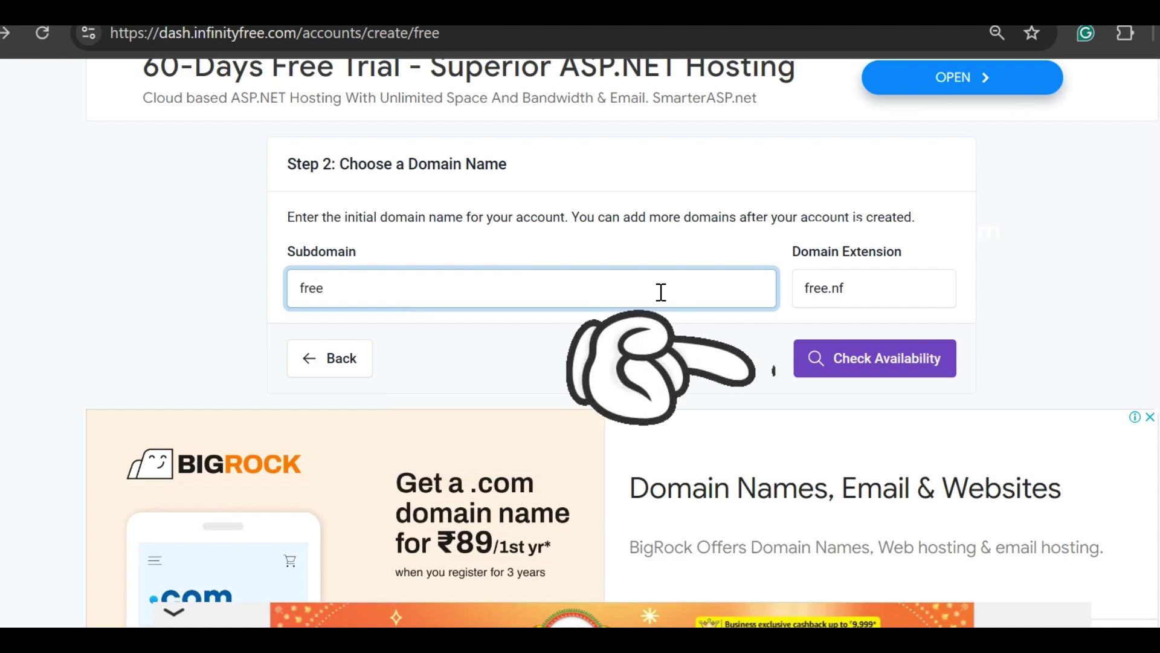
text(blog)
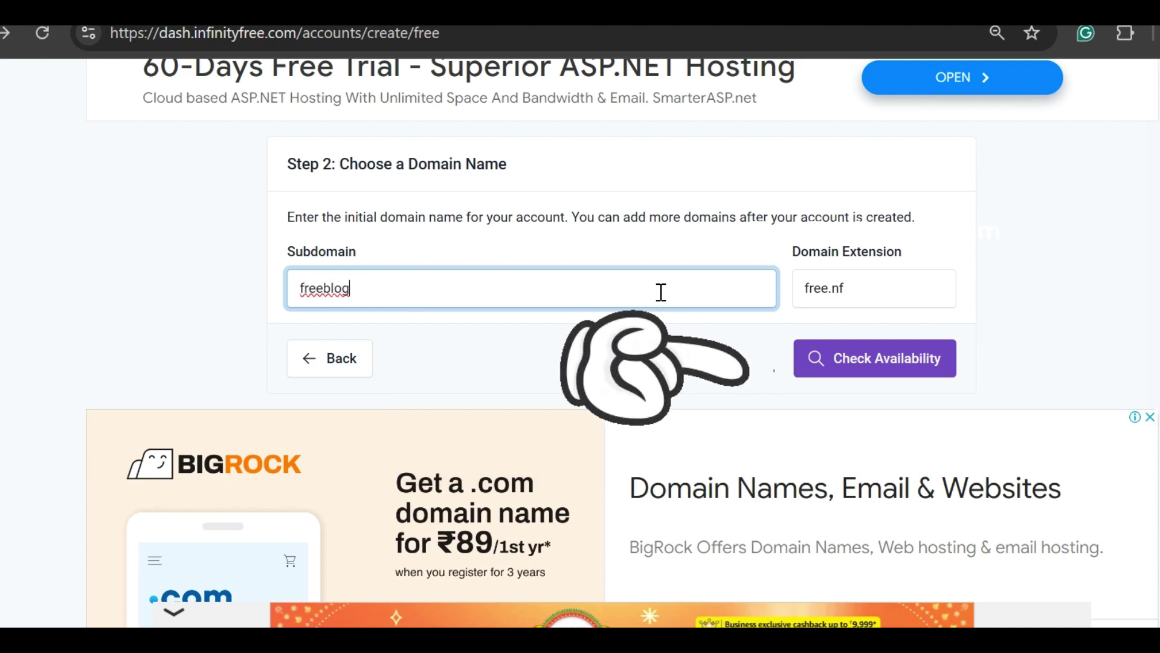
click(843, 363)
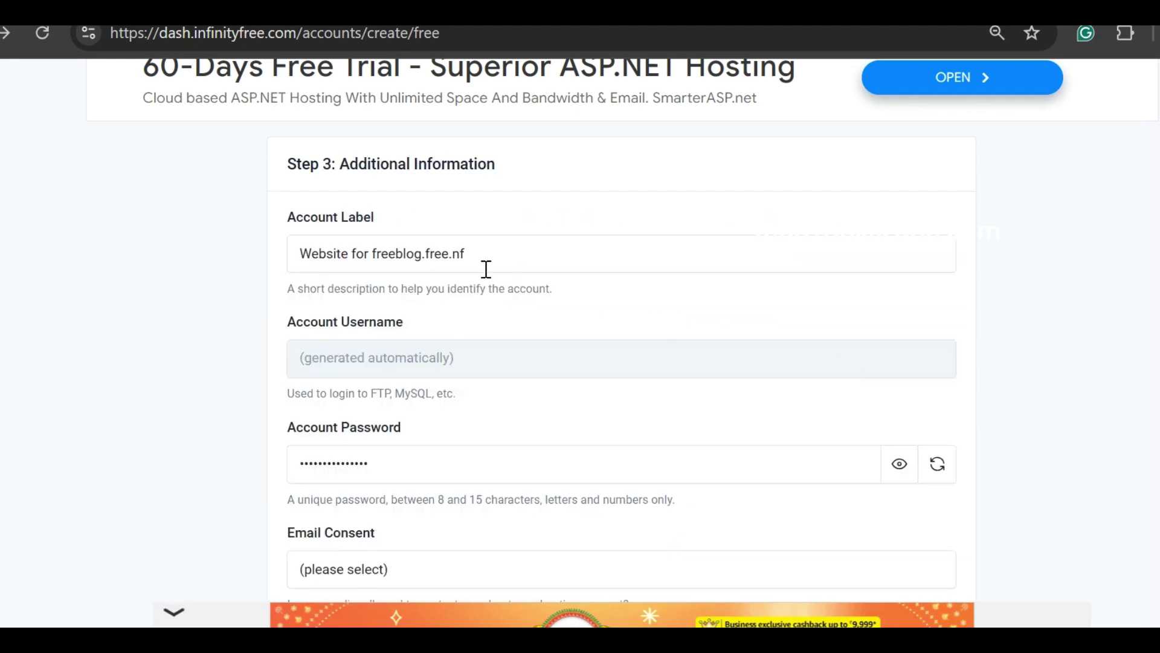
Step: Enter a password, choose I Approve for email consent, and create the freeblog.free.nf account
drag(373, 253, 516, 254)
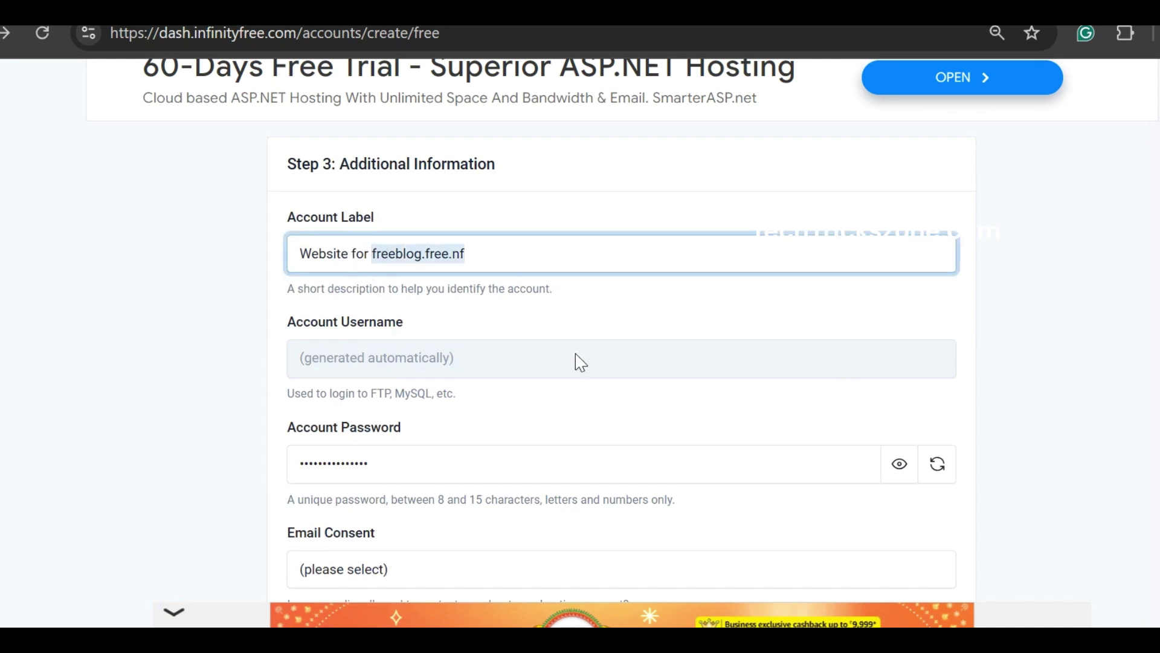
scroll(580, 362, down, 2)
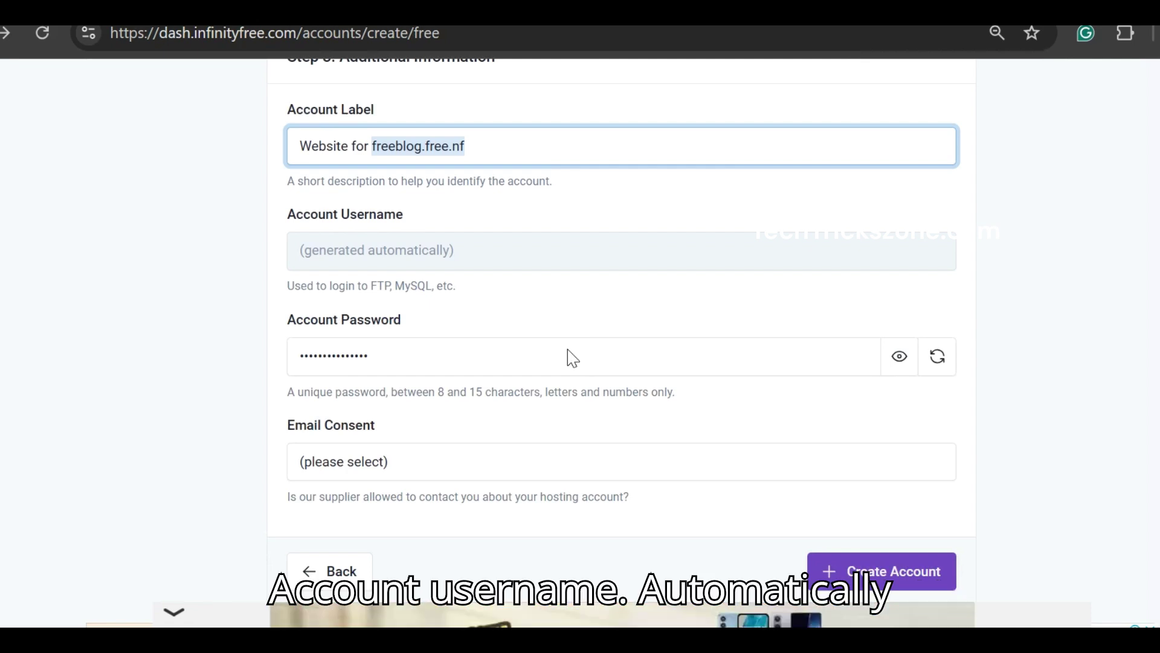
click(569, 358)
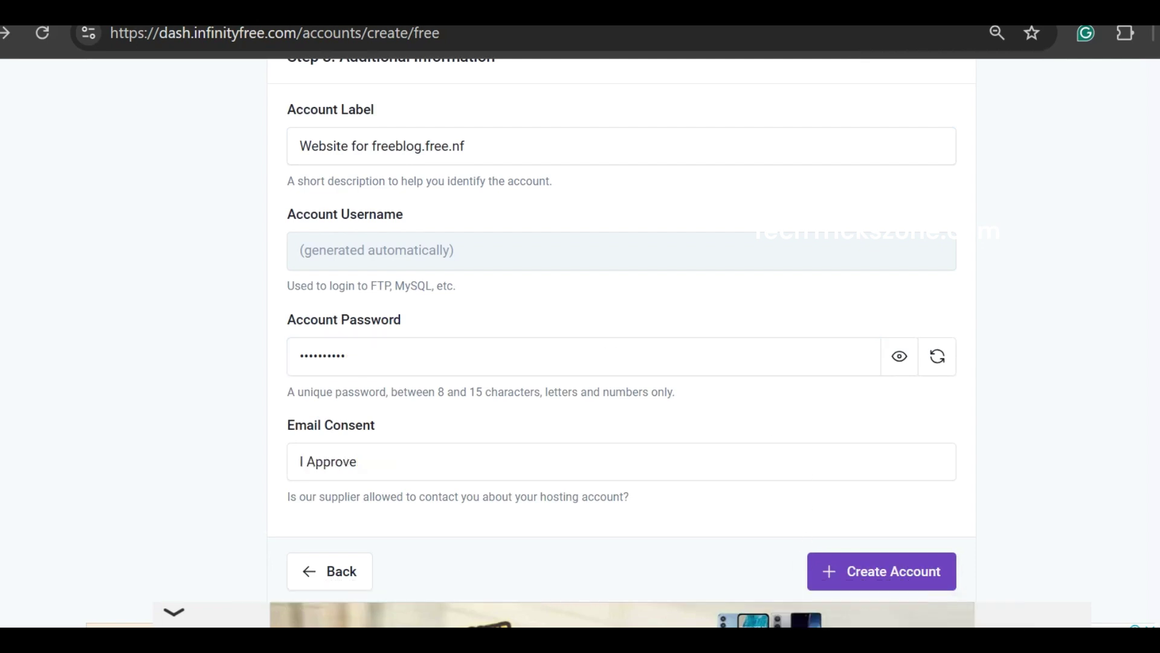
click(422, 467)
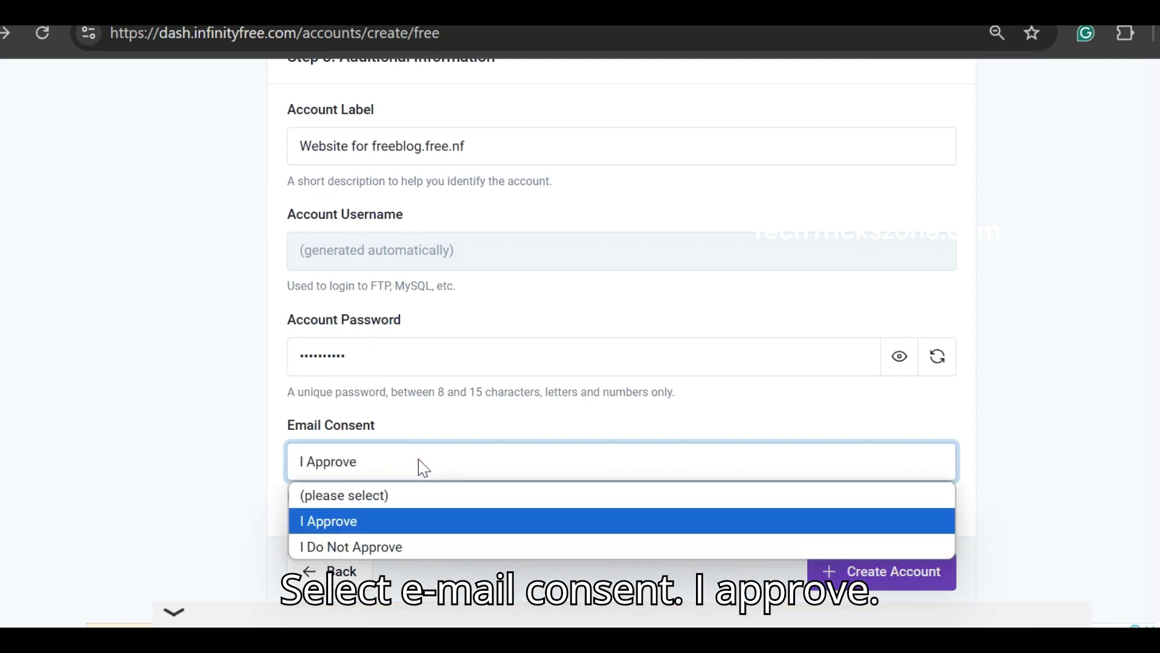
click(423, 466)
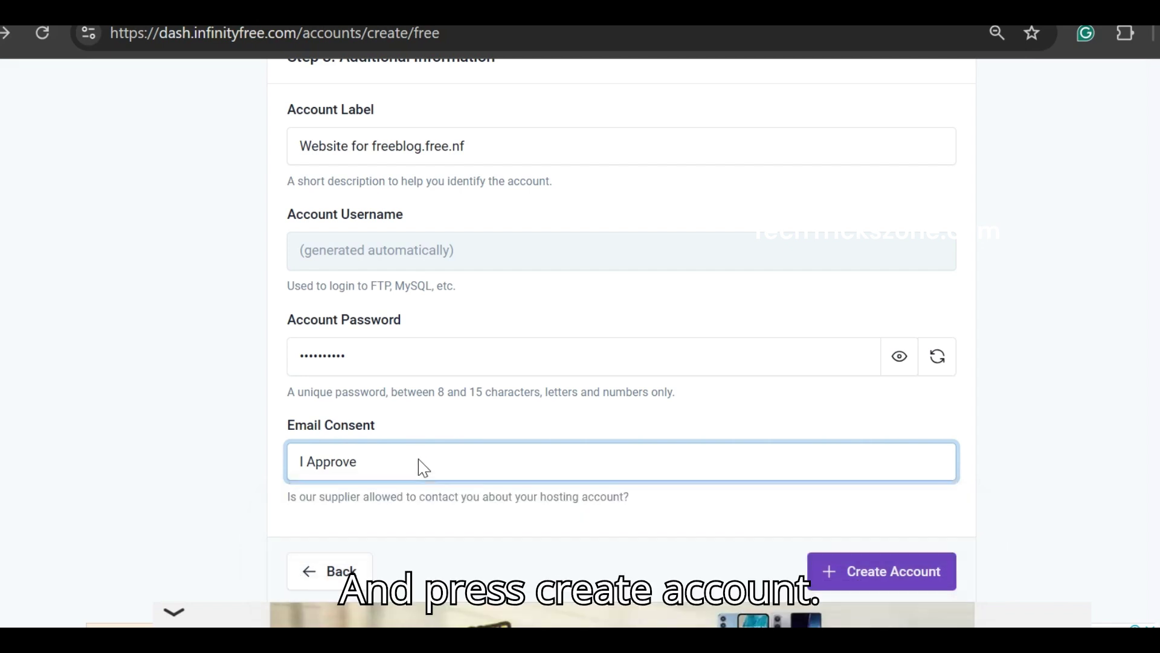
click(411, 369)
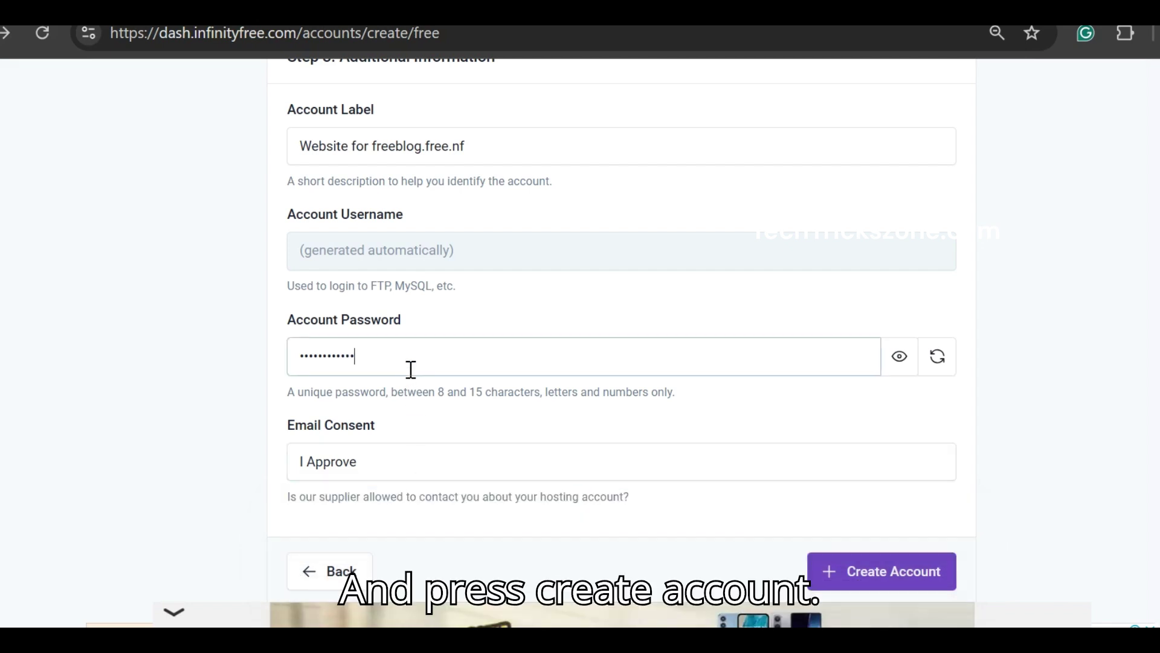
click(417, 465)
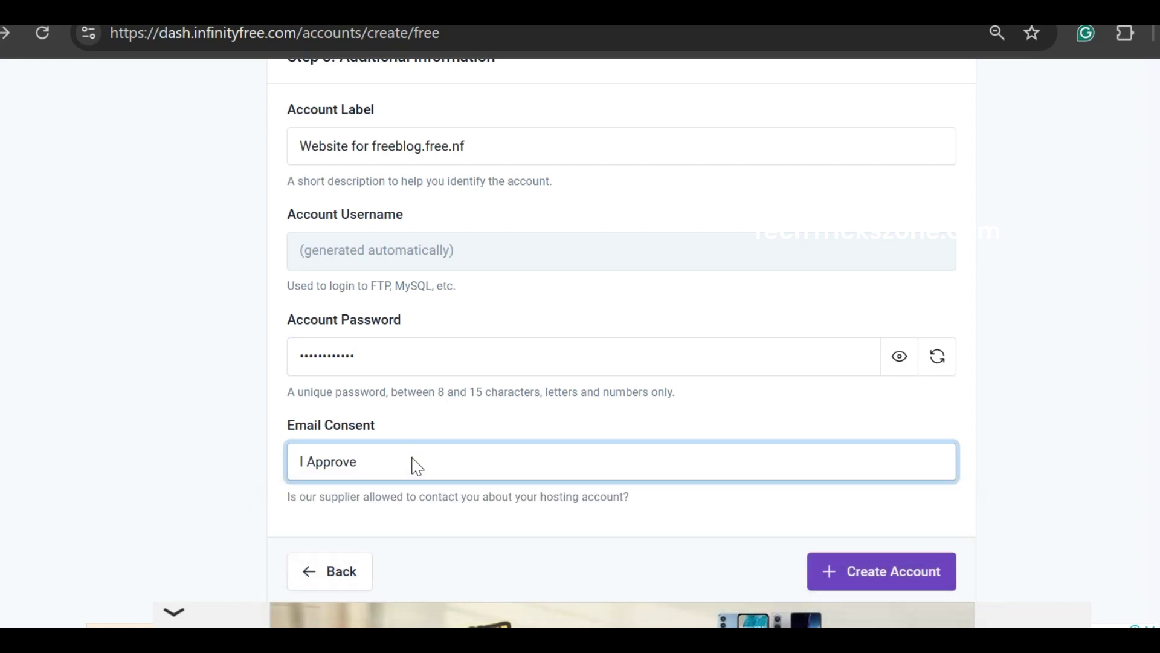
click(412, 463)
click(412, 520)
scroll(509, 445, down, 4)
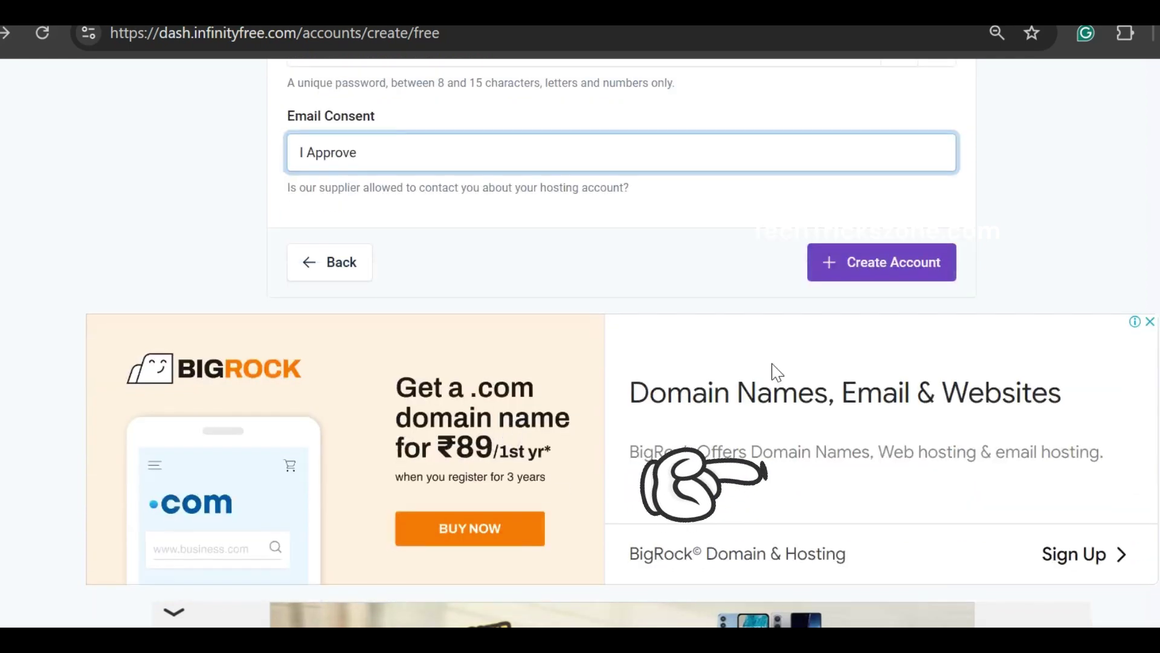
scroll(772, 372, up, 1)
scroll(861, 390, up, 2)
click(869, 471)
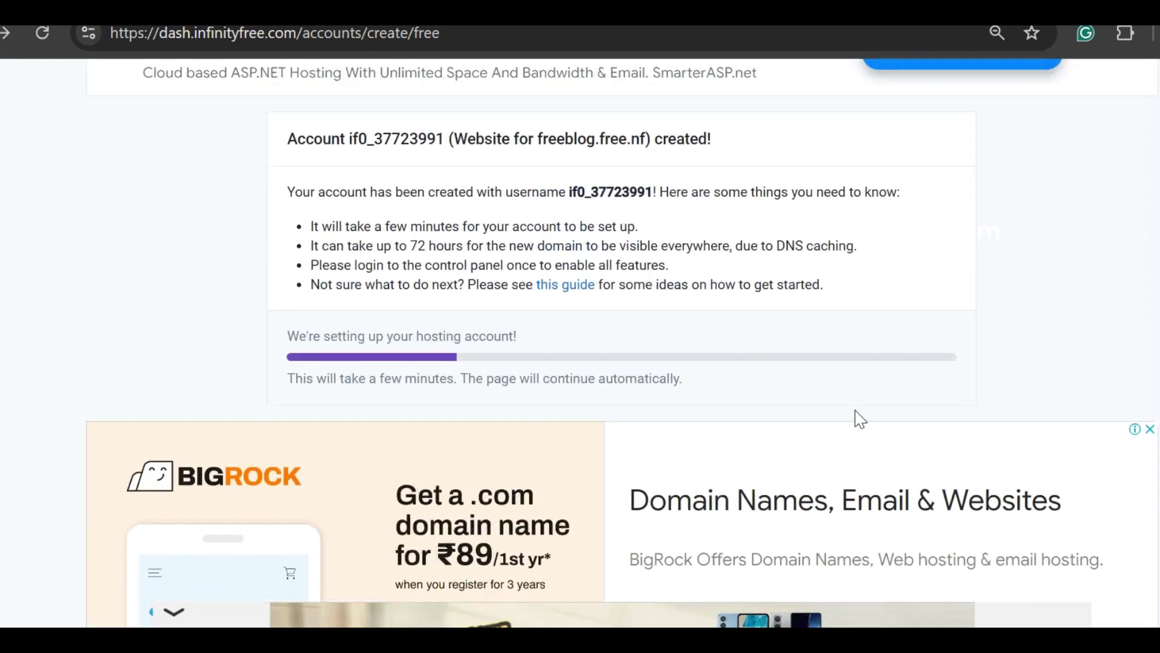
scroll(860, 419, up, 2)
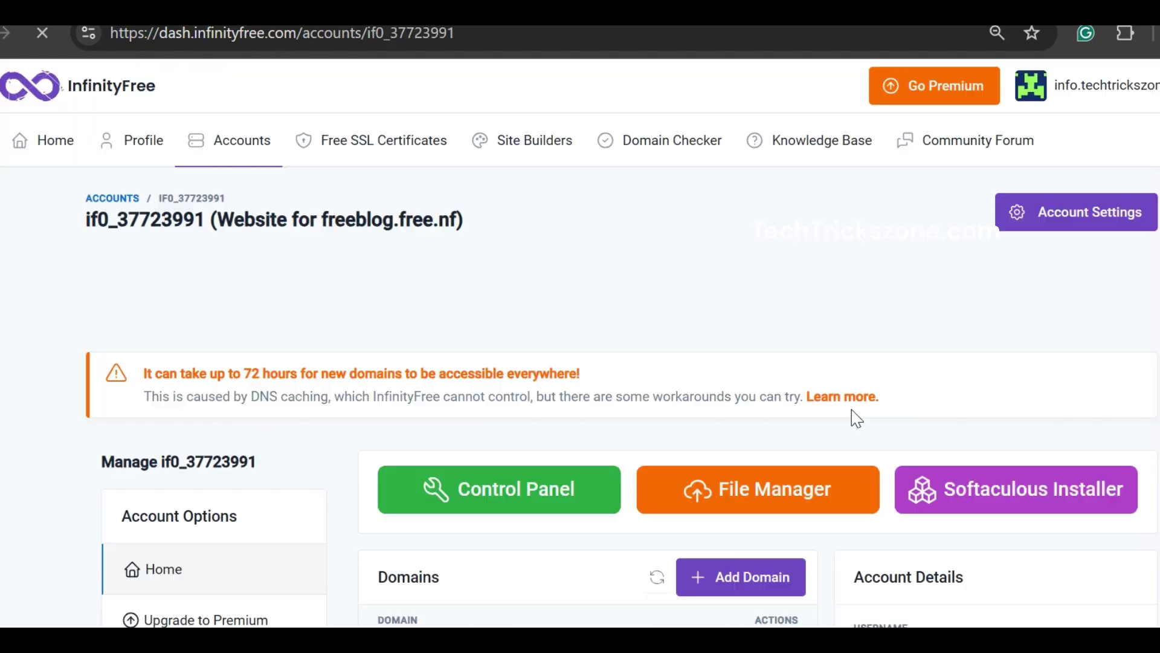
scroll(671, 318, down, 1)
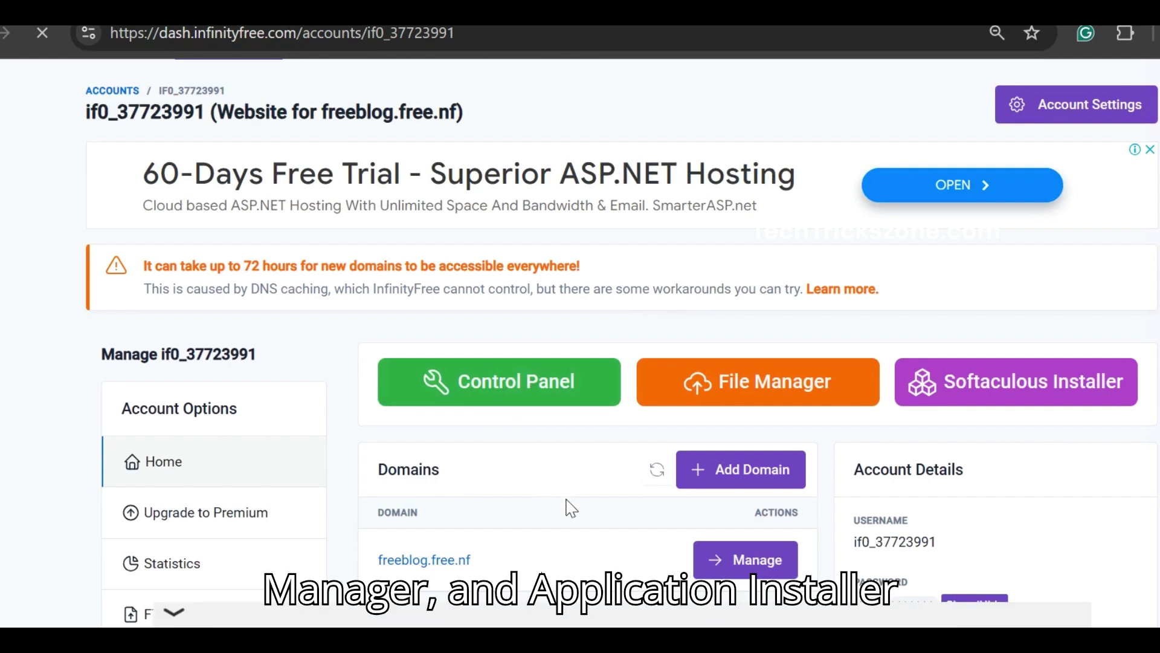
scroll(570, 507, down, 1)
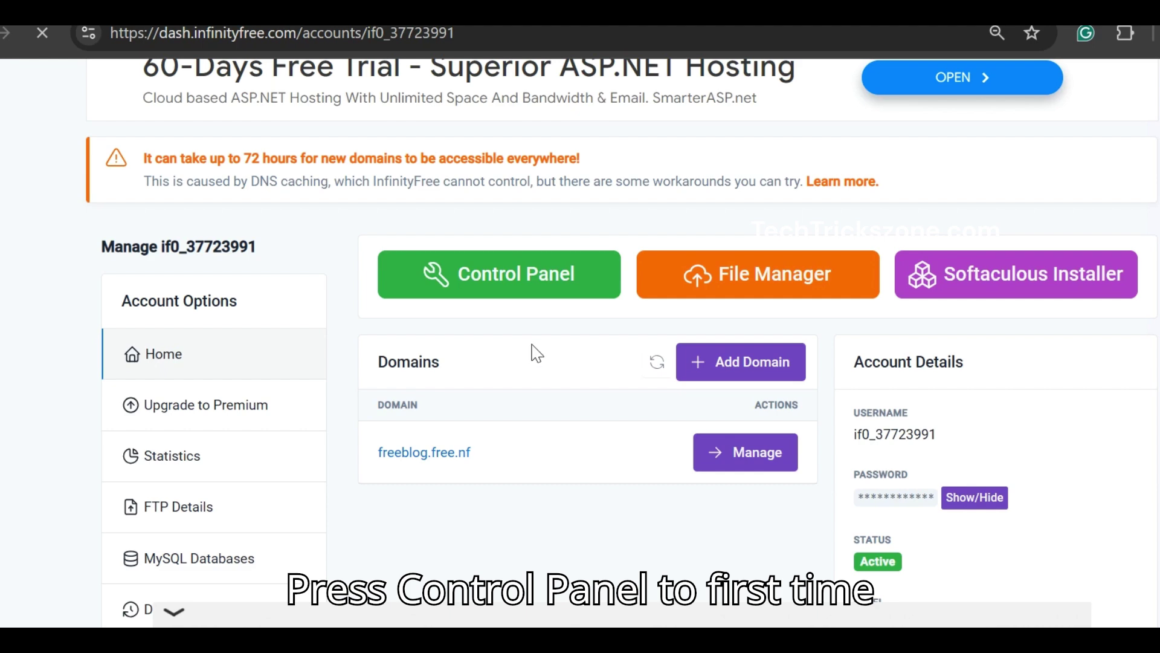
Step: Open the if0_37723991 control panel and zoom the notice page out via Chrome's menu
click(495, 274)
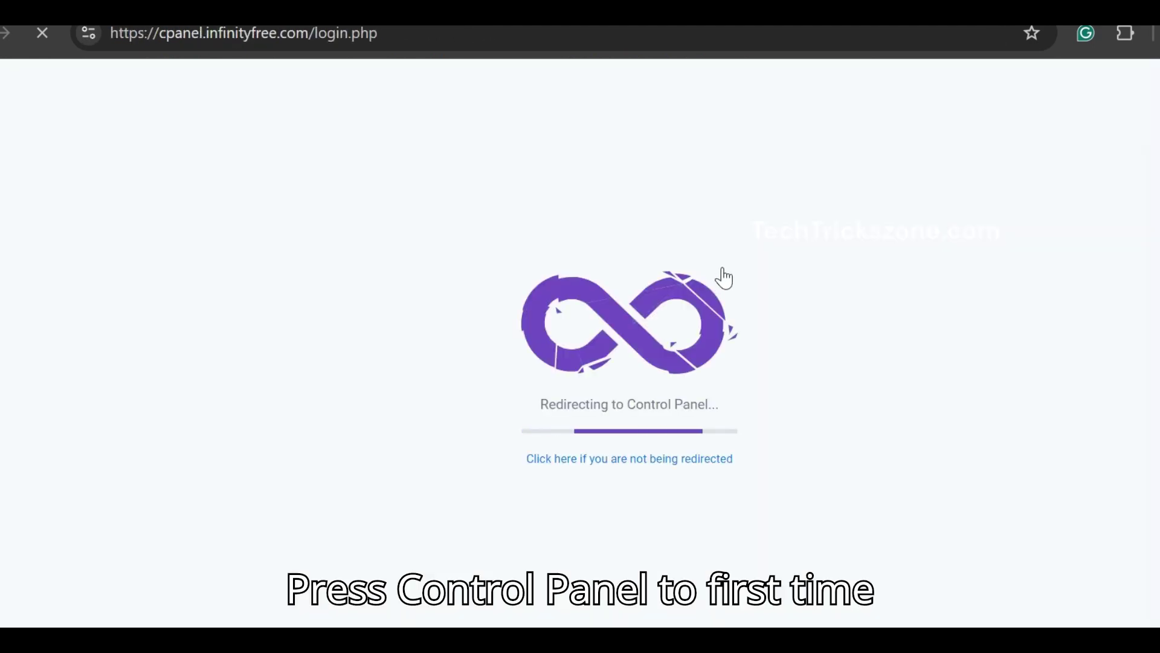
scroll(730, 274, down, 3)
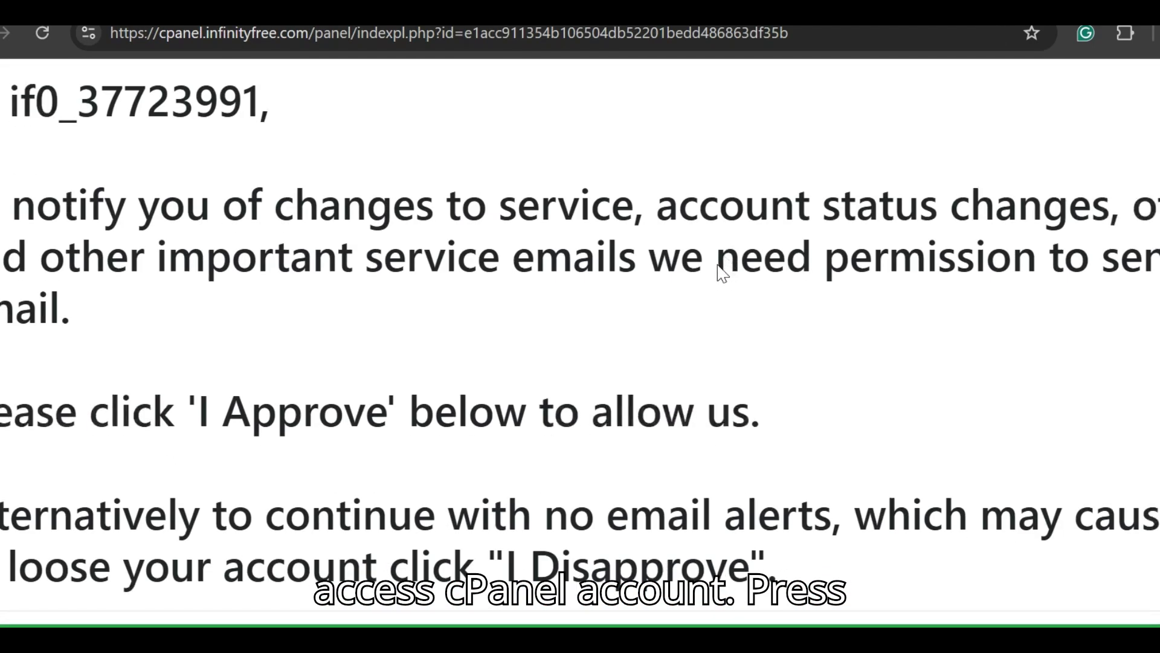
scroll(698, 272, down, 1)
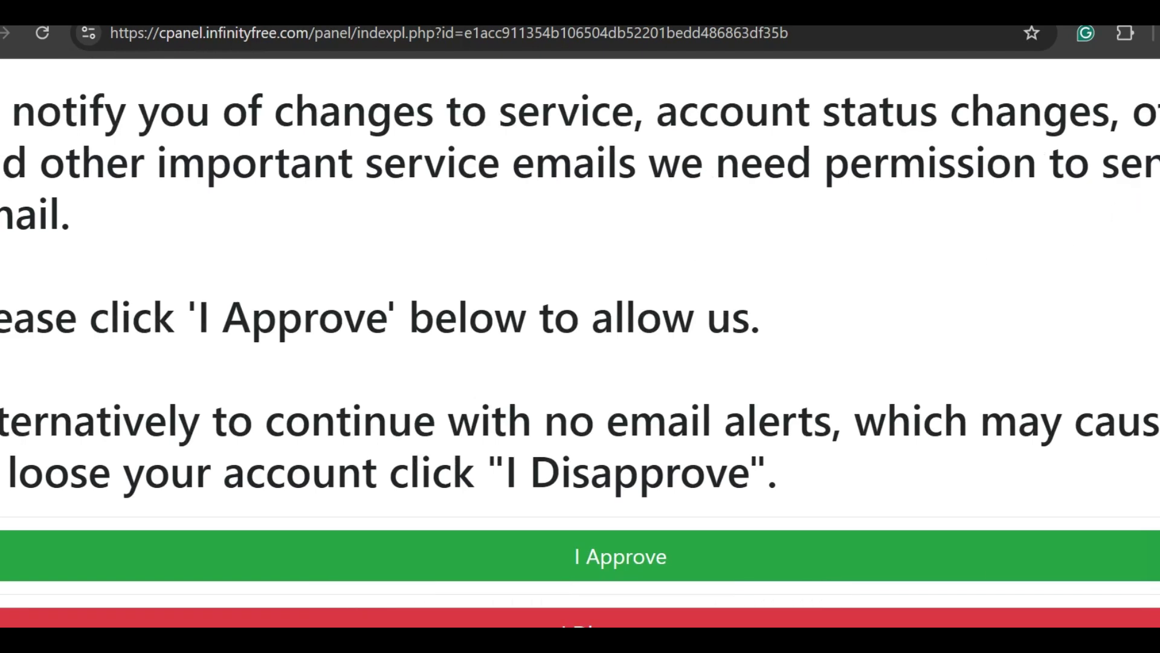
click(1156, 33)
scroll(1128, 441, down, 1)
click(1147, 358)
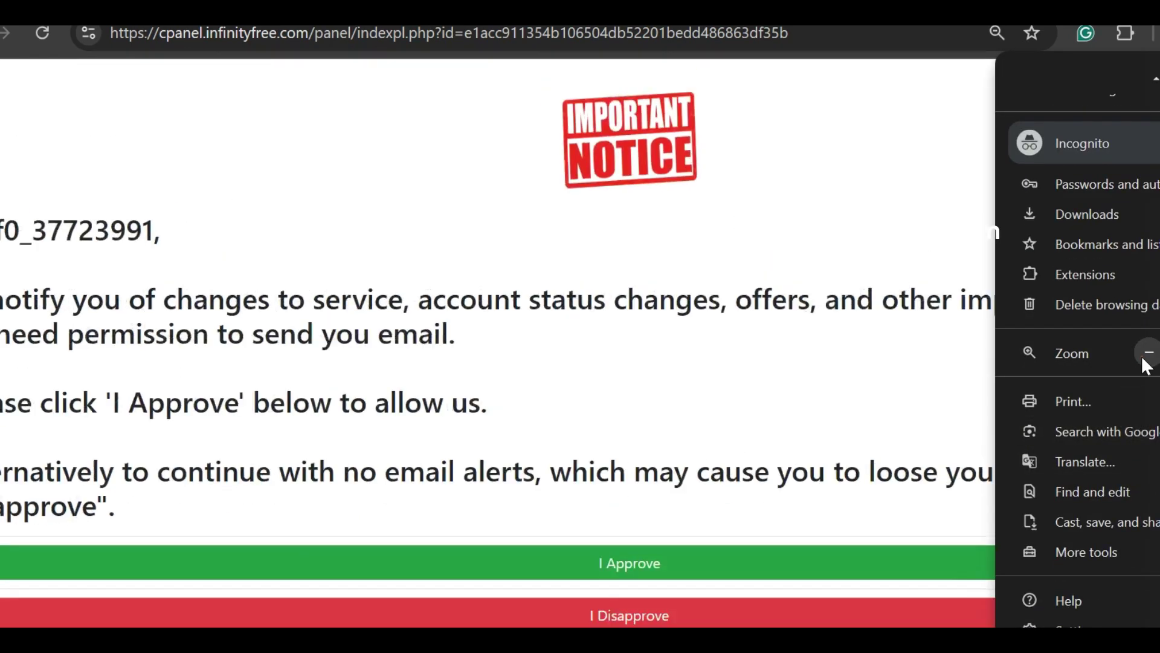
click(1147, 359)
click(1149, 355)
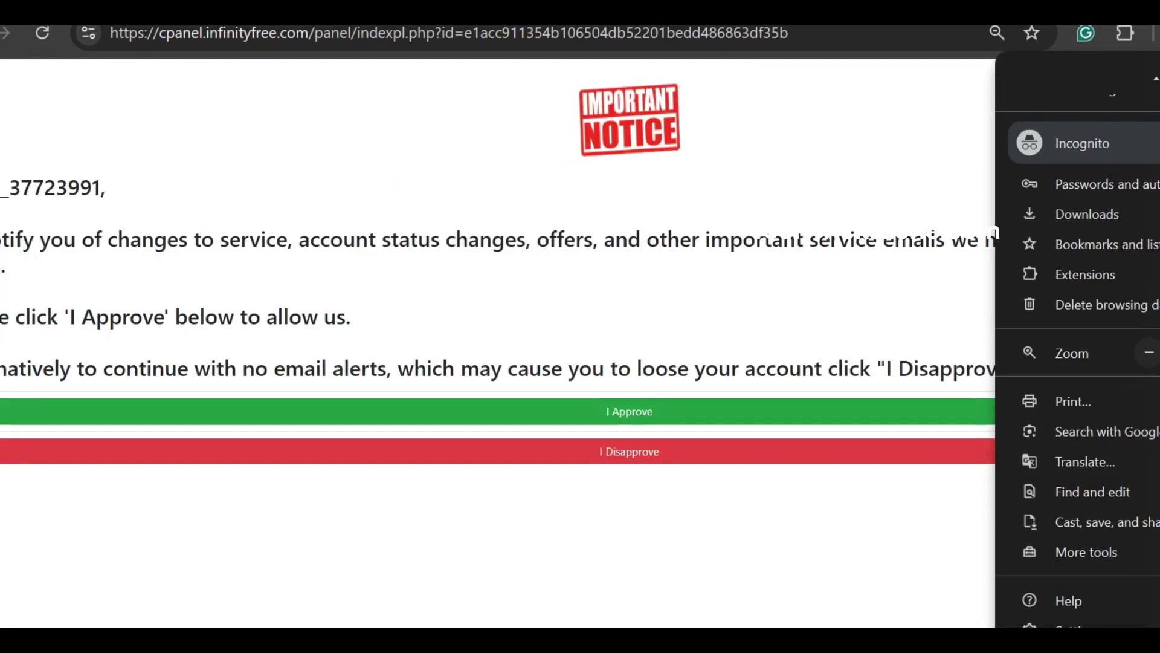
click(773, 297)
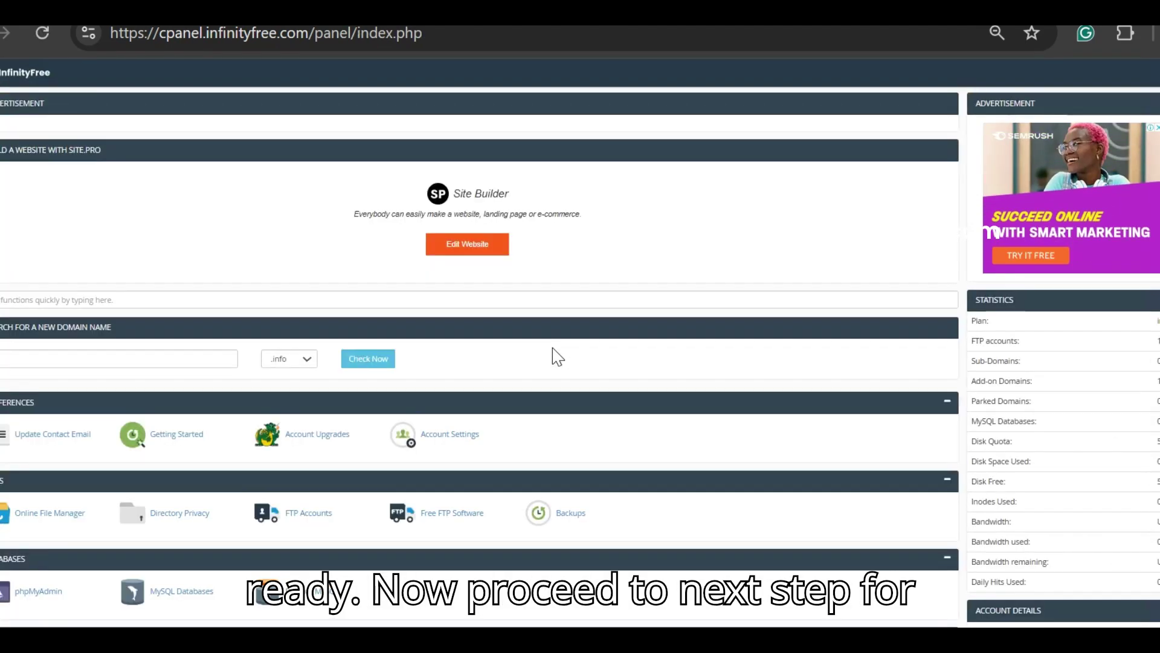
scroll(553, 353, down, 5)
scroll(555, 362, down, 2)
scroll(563, 413, up, 8)
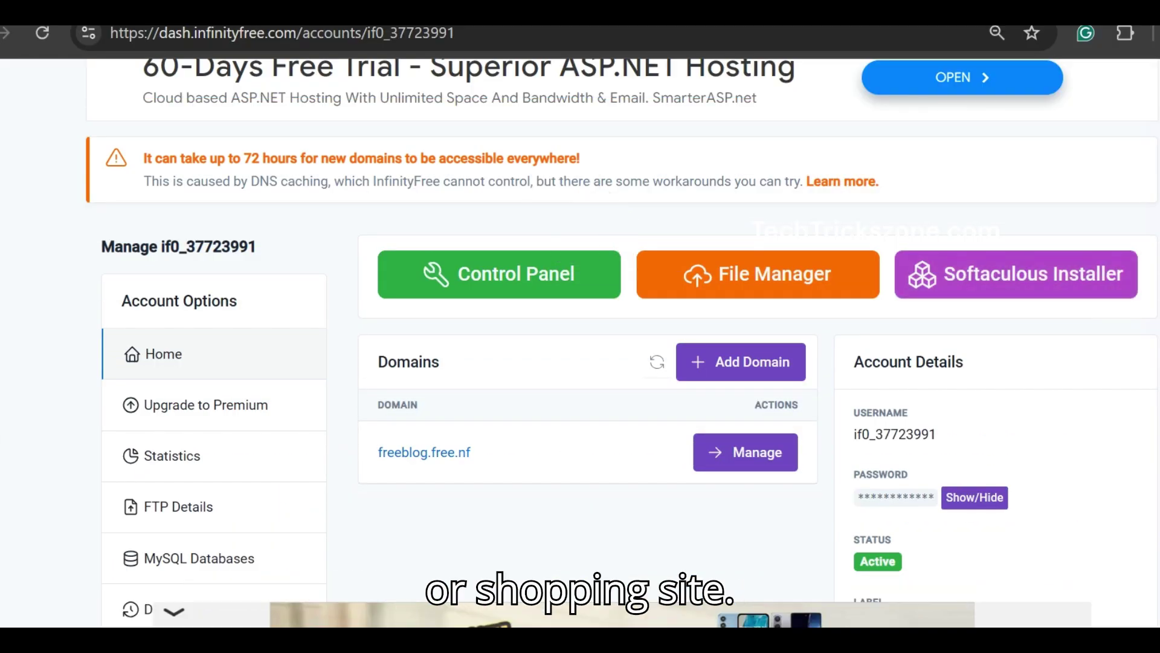
Step: Launch the Softaculous script installer from the account page
click(991, 274)
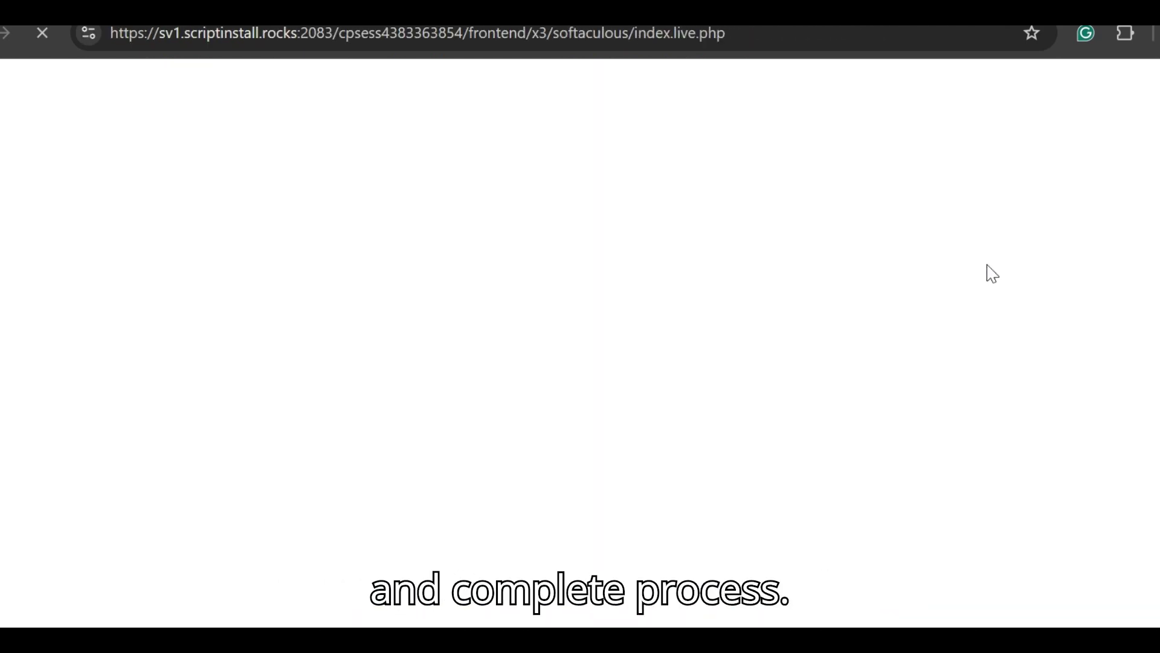
scroll(562, 304, down, 3)
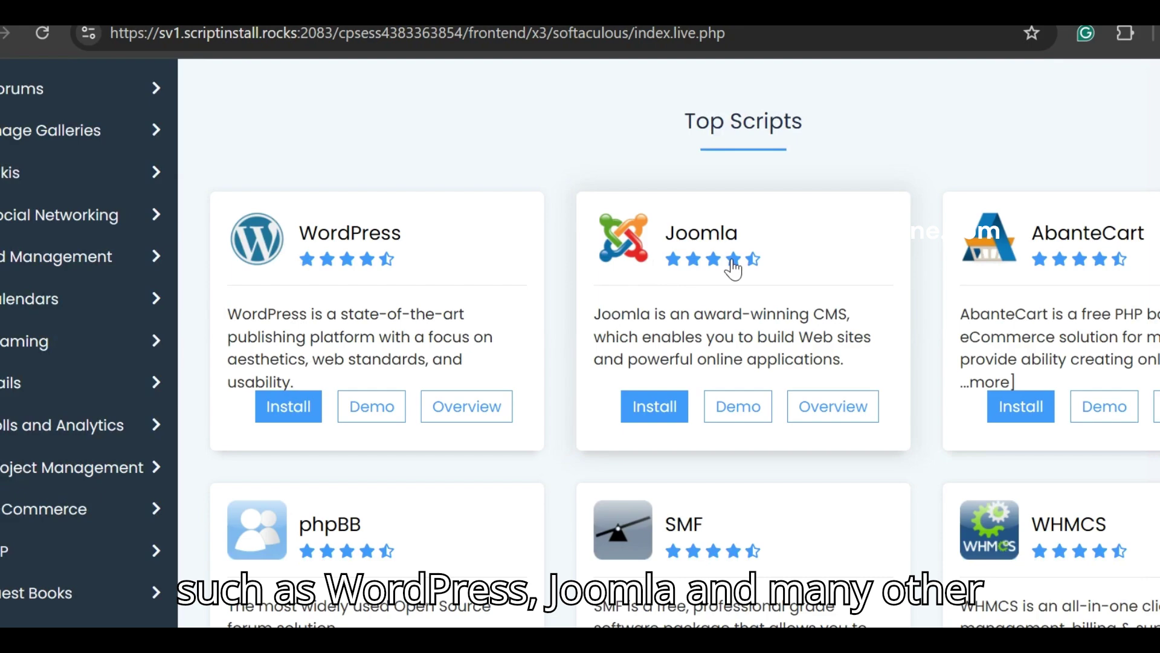
scroll(735, 265, down, 2)
scroll(735, 264, down, 3)
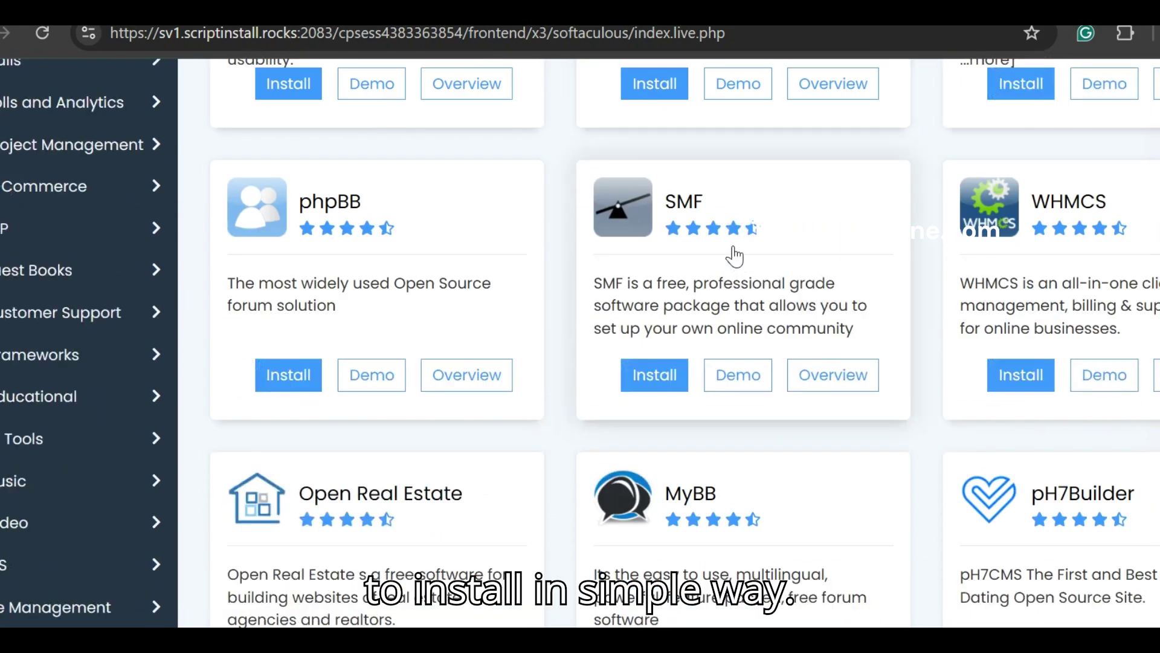
scroll(734, 255, down, 3)
scroll(735, 256, down, 1)
scroll(734, 256, down, 2)
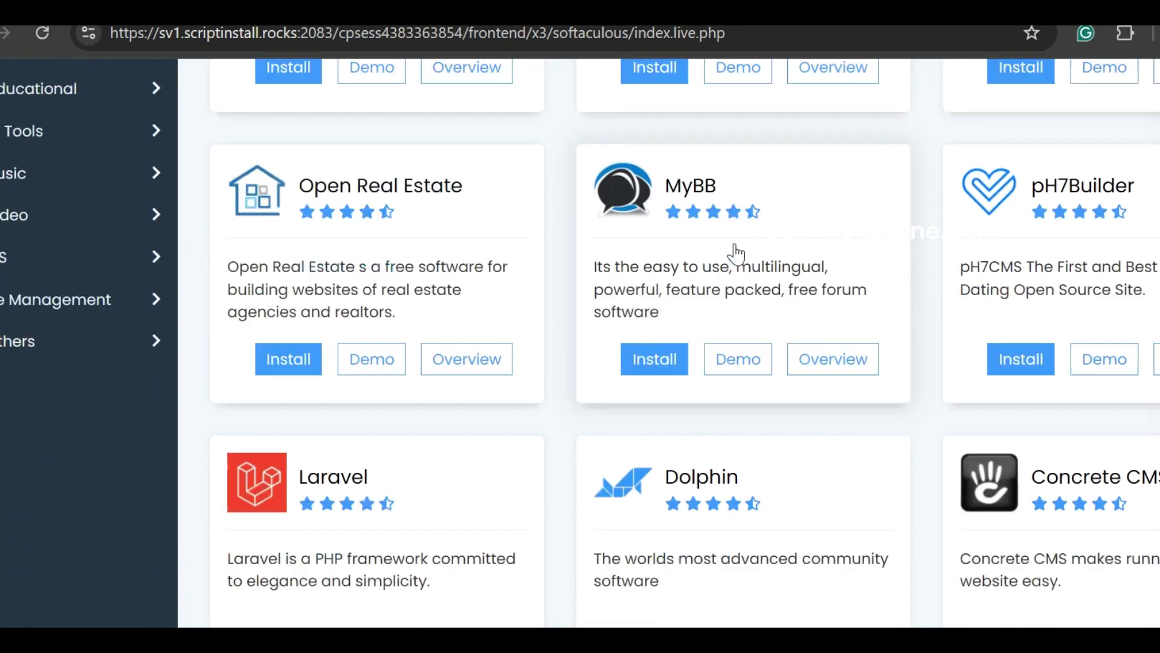
scroll(735, 256, down, 1)
scroll(736, 250, down, 3)
scroll(736, 249, down, 1)
scroll(737, 249, down, 1)
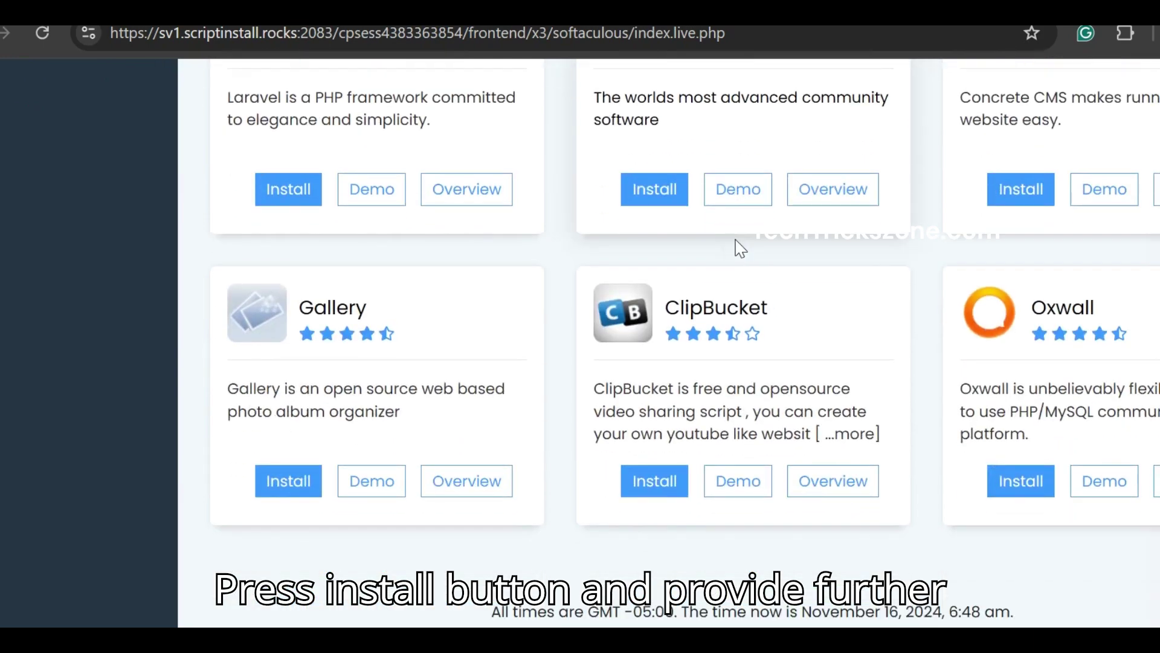
scroll(739, 251, up, 5)
scroll(740, 251, up, 3)
scroll(816, 390, up, 2)
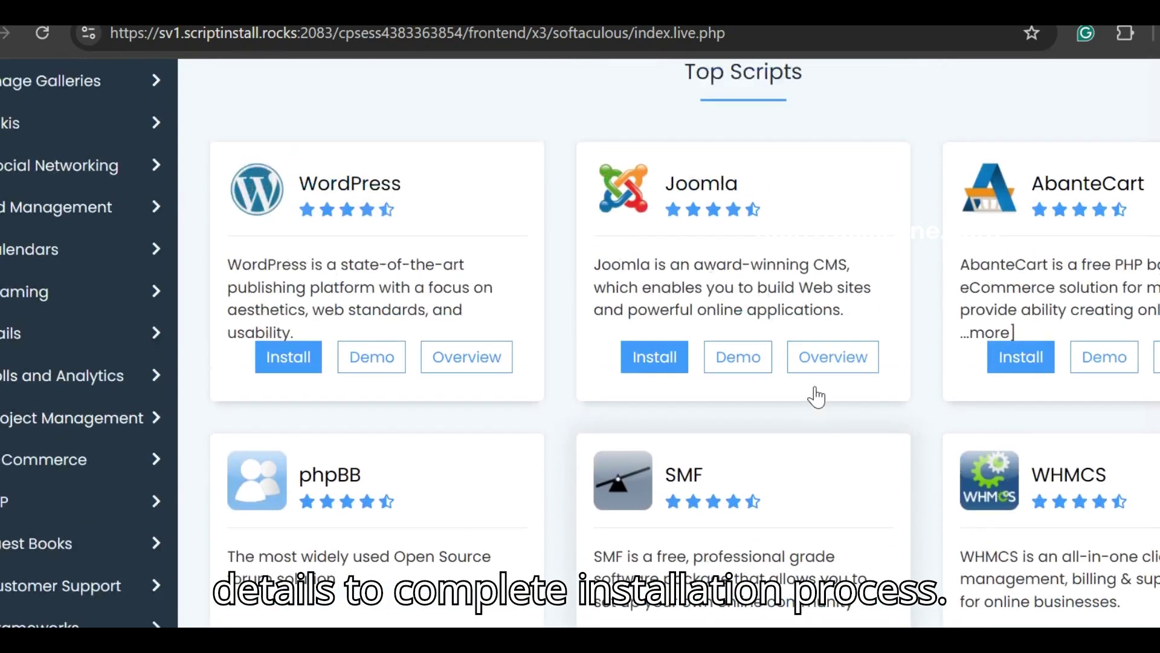
scroll(816, 390, up, 1)
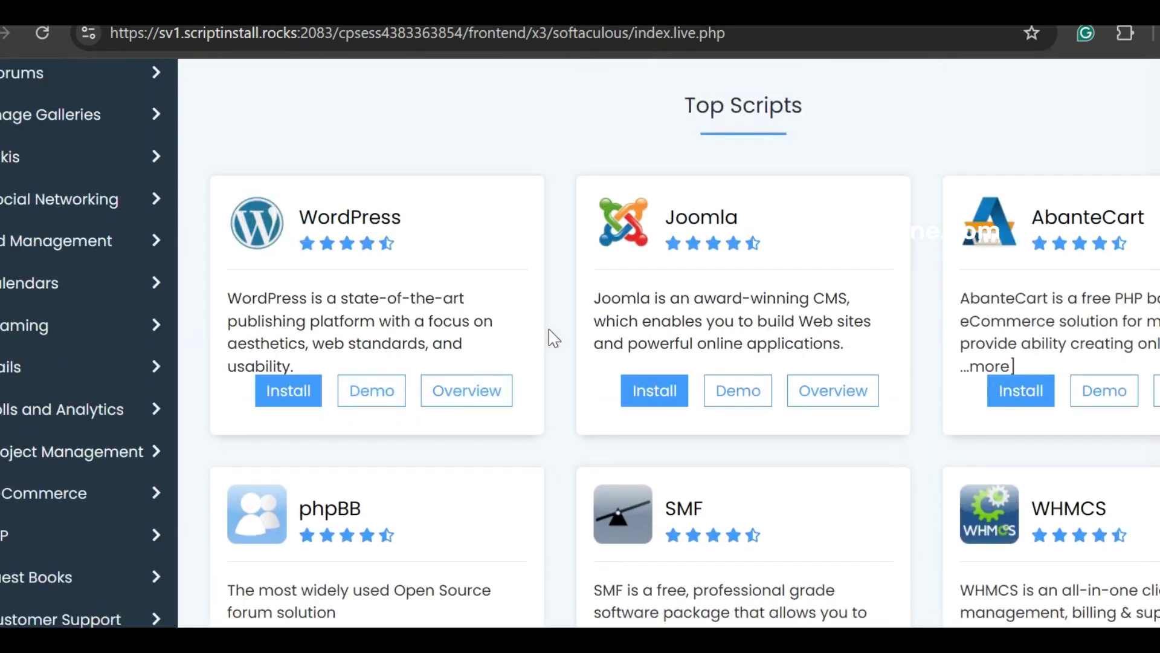
Step: Open the WordPress form and enter site name MY FREE BLOG and description FIRST FREE BLOG
click(289, 391)
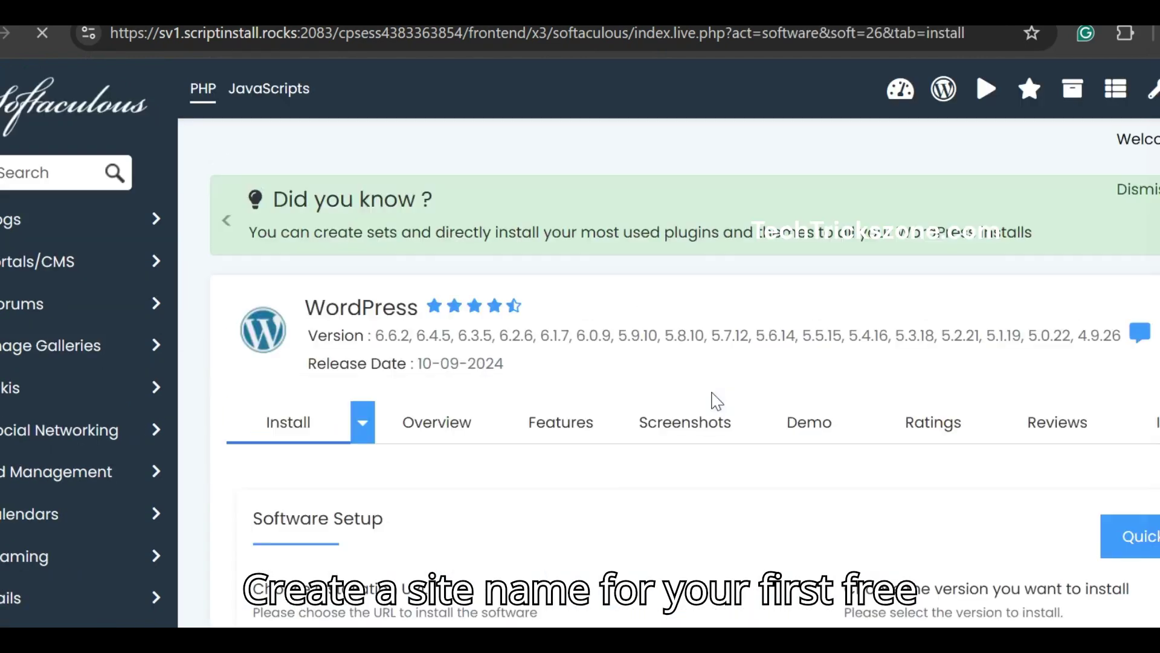
scroll(713, 400, down, 5)
scroll(713, 399, down, 2)
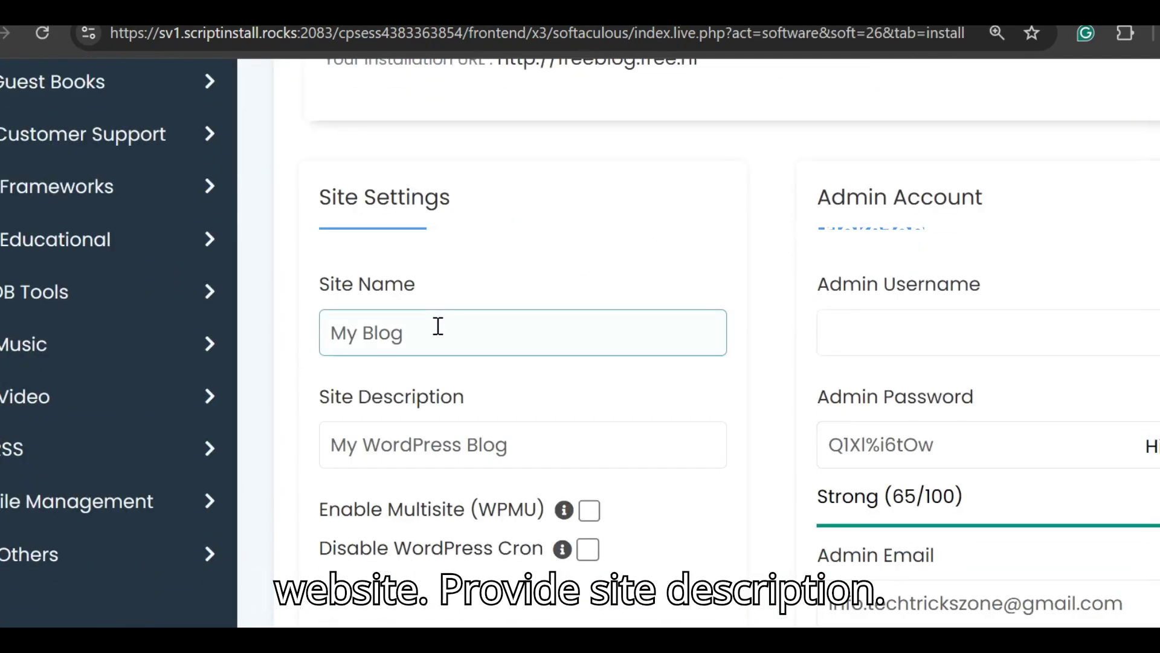
double_click(398, 333)
text(MY )
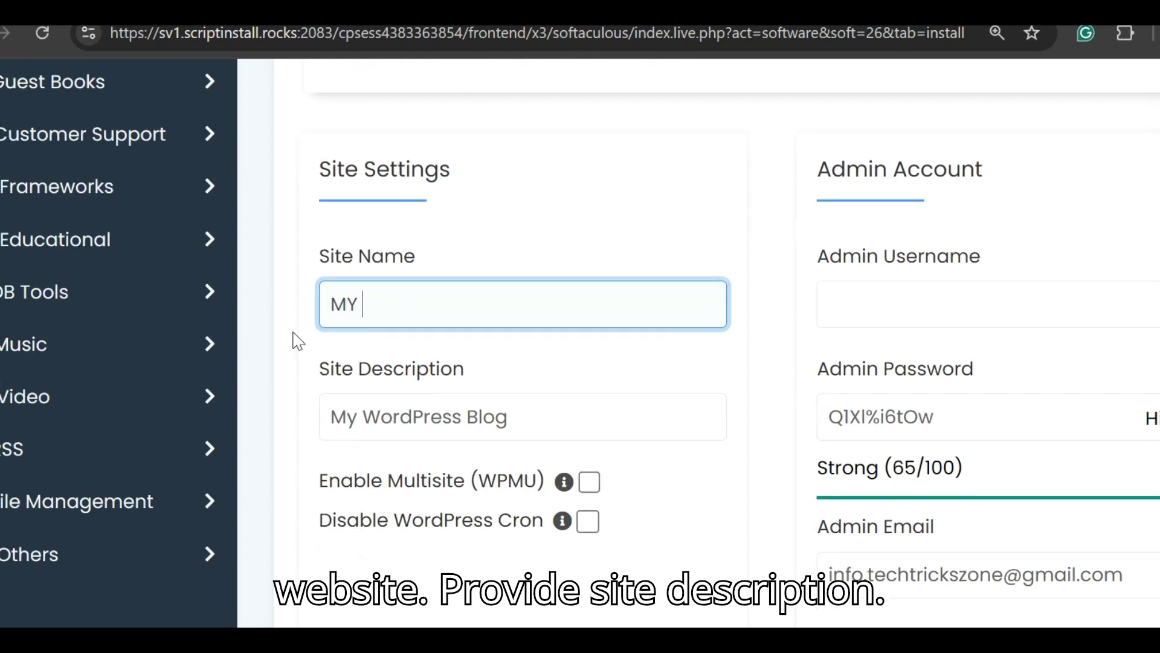
text(FREE)
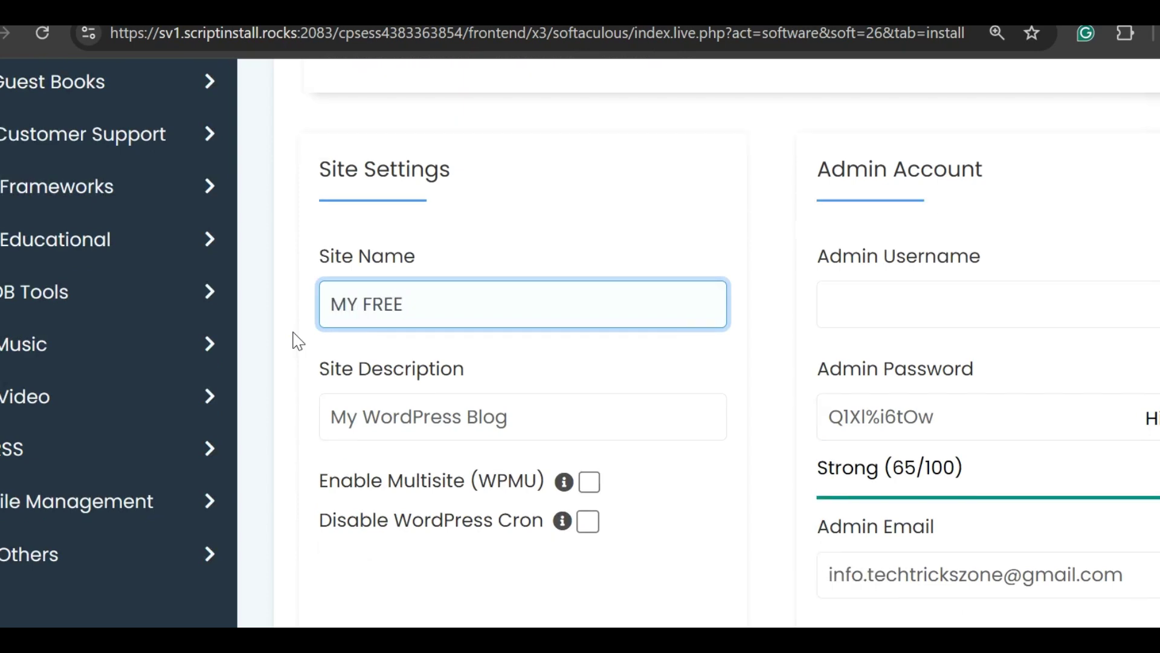
text( BLOG)
text(BLO)
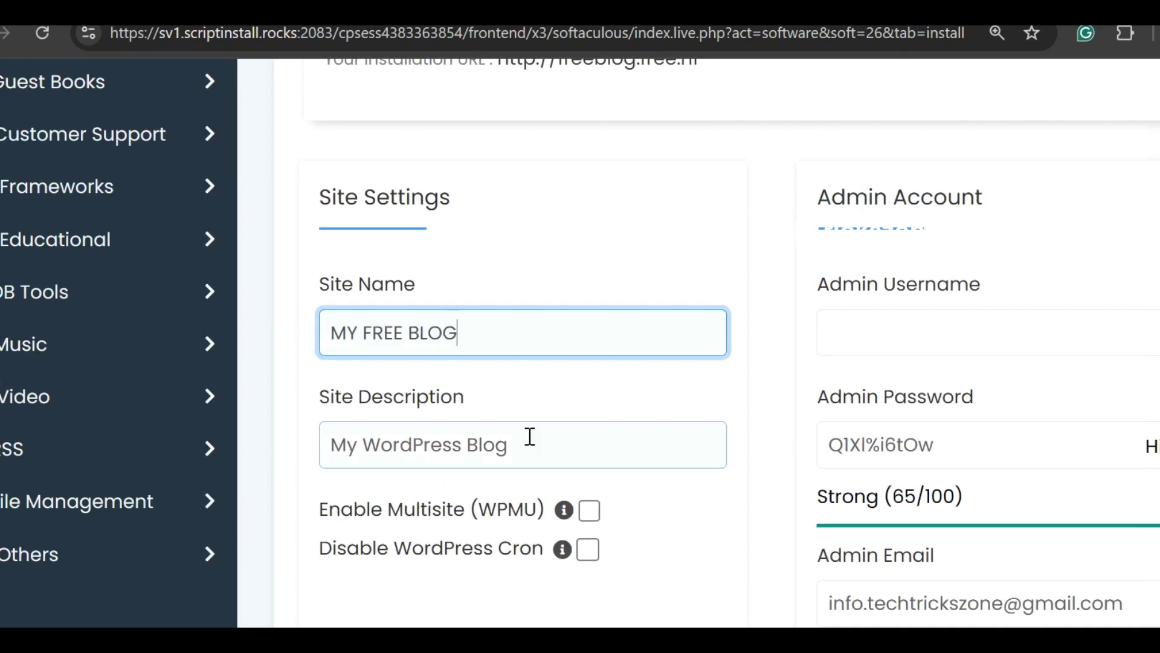
triple_click(529, 445)
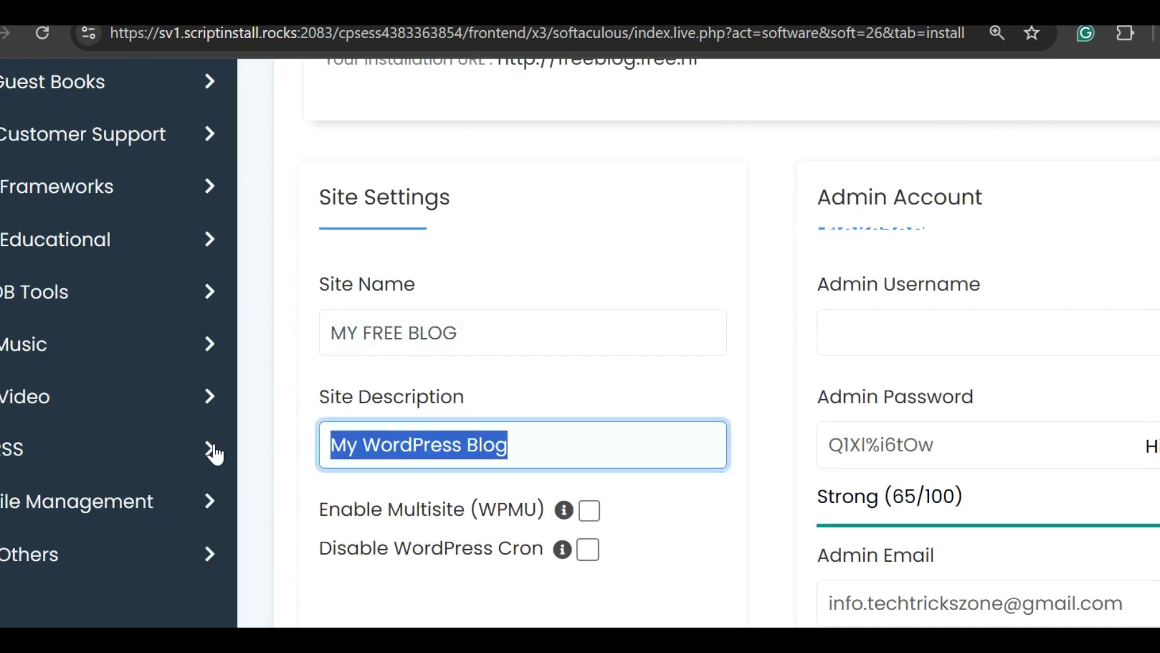
text(FIRST FREE )
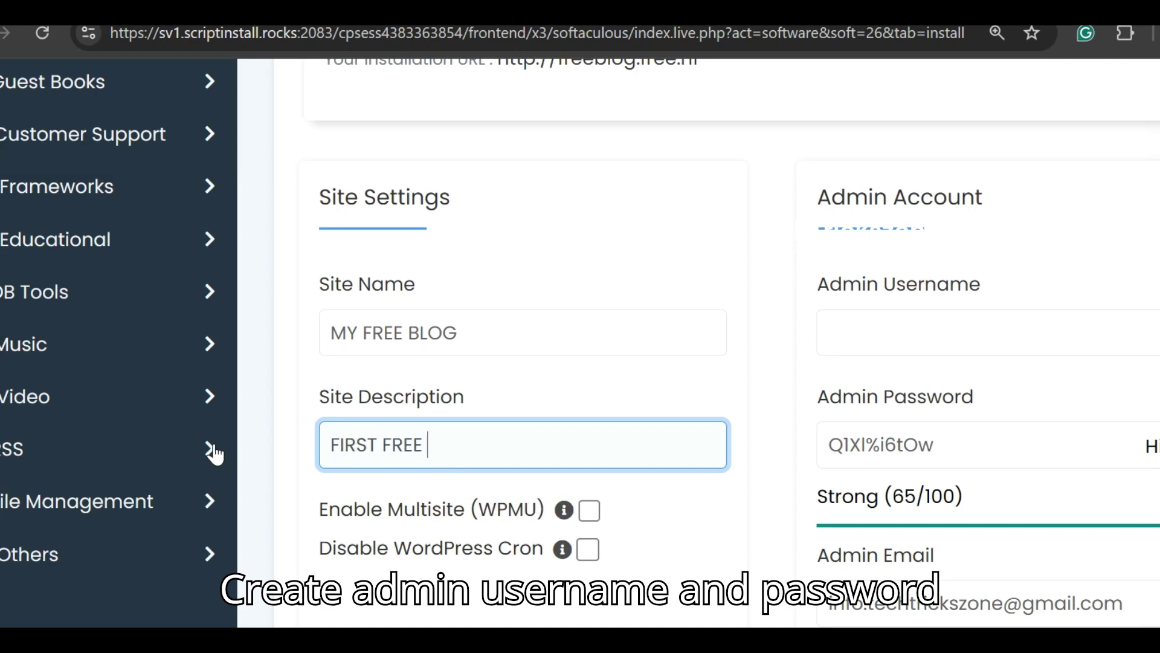
text(BLOG)
scroll(218, 429, down, 3)
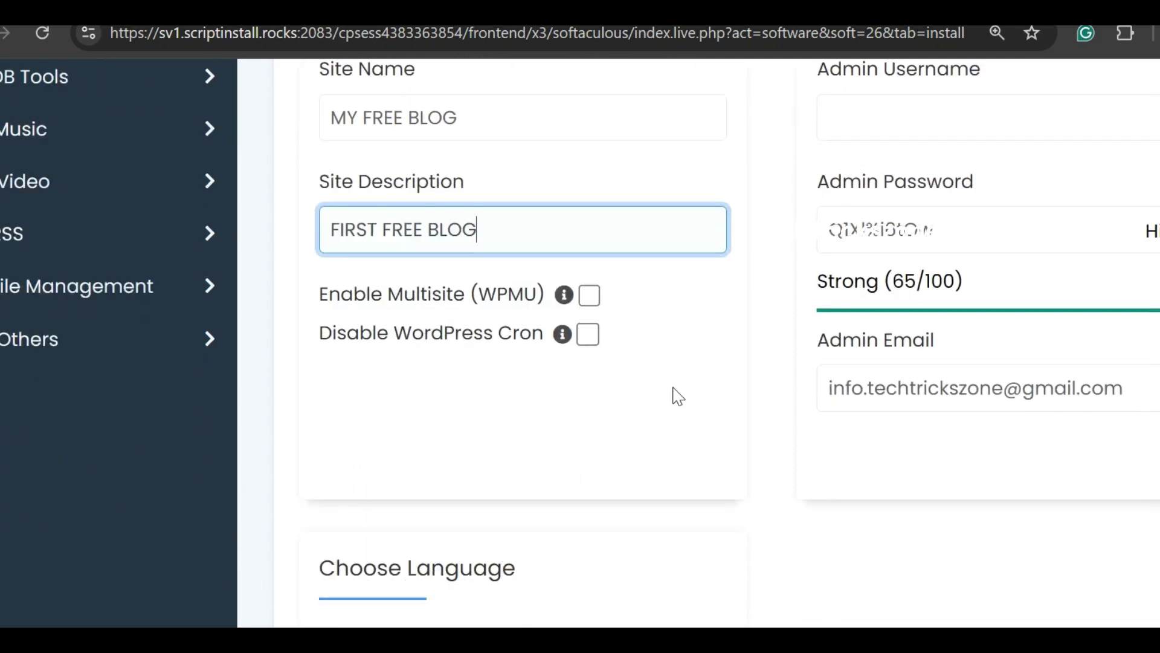
scroll(677, 396, up, 1)
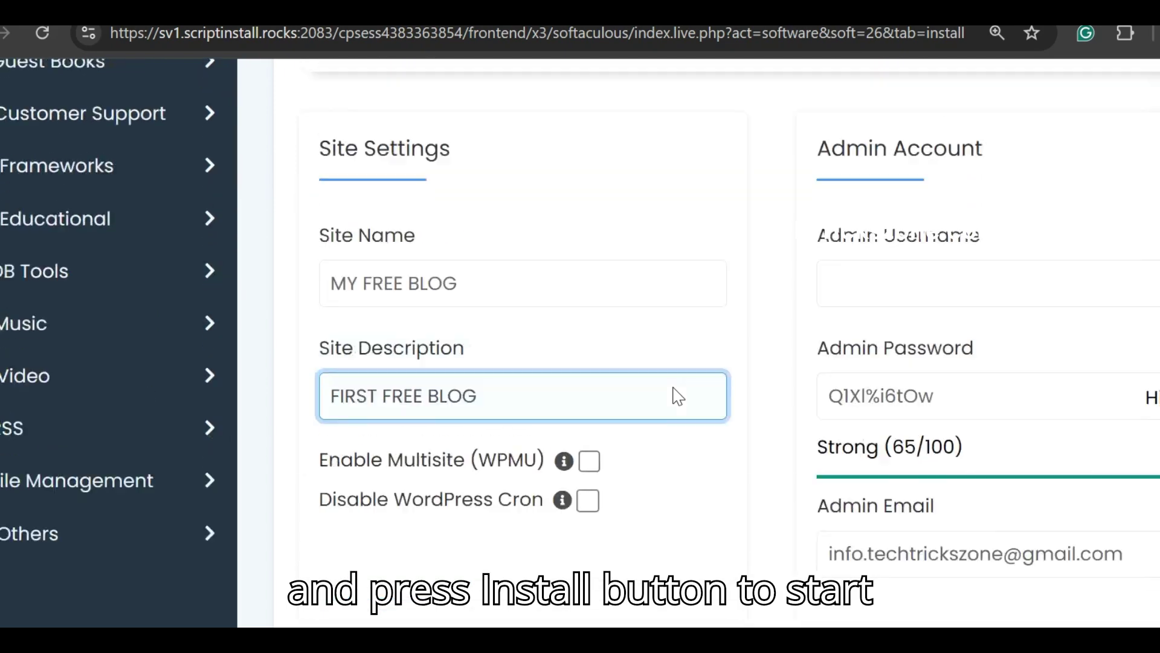
scroll(677, 396, up, 3)
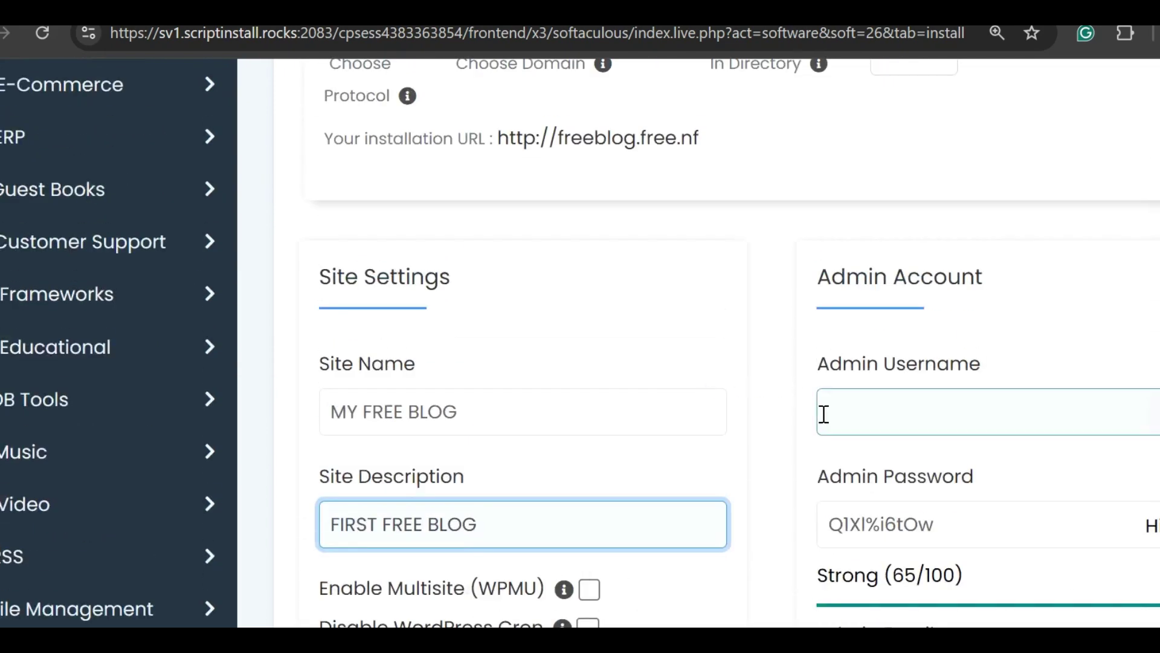
scroll(823, 415, up, 1)
Step: Set admin username freeblogs, replace the generated password, and start the installation
click(835, 439)
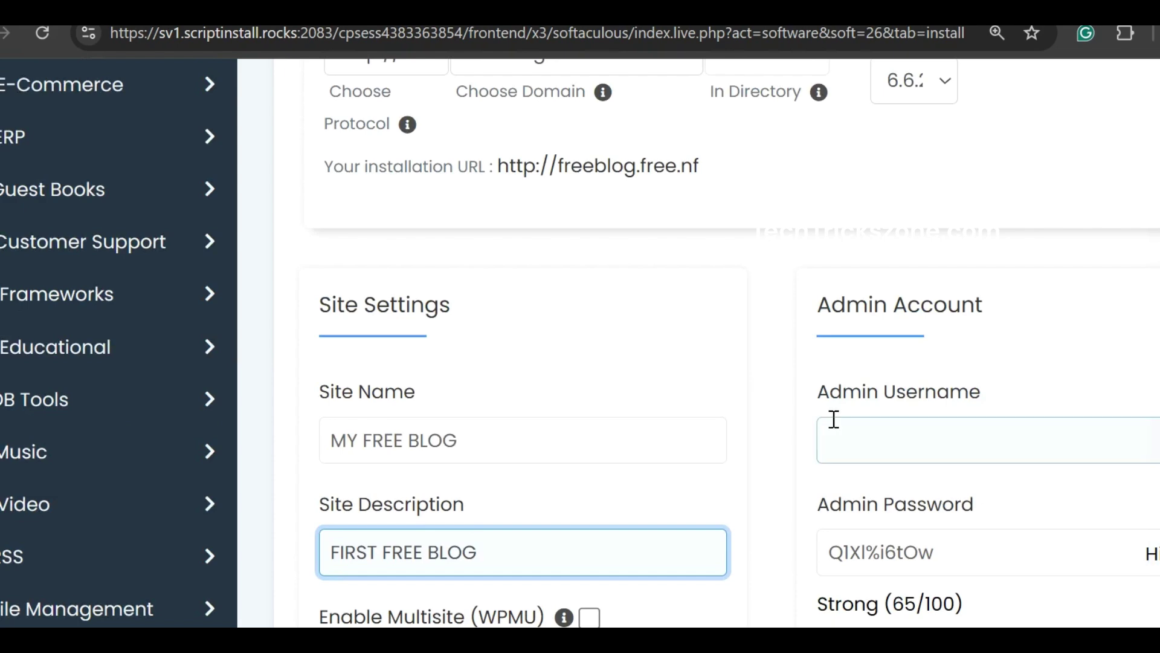
text(free)
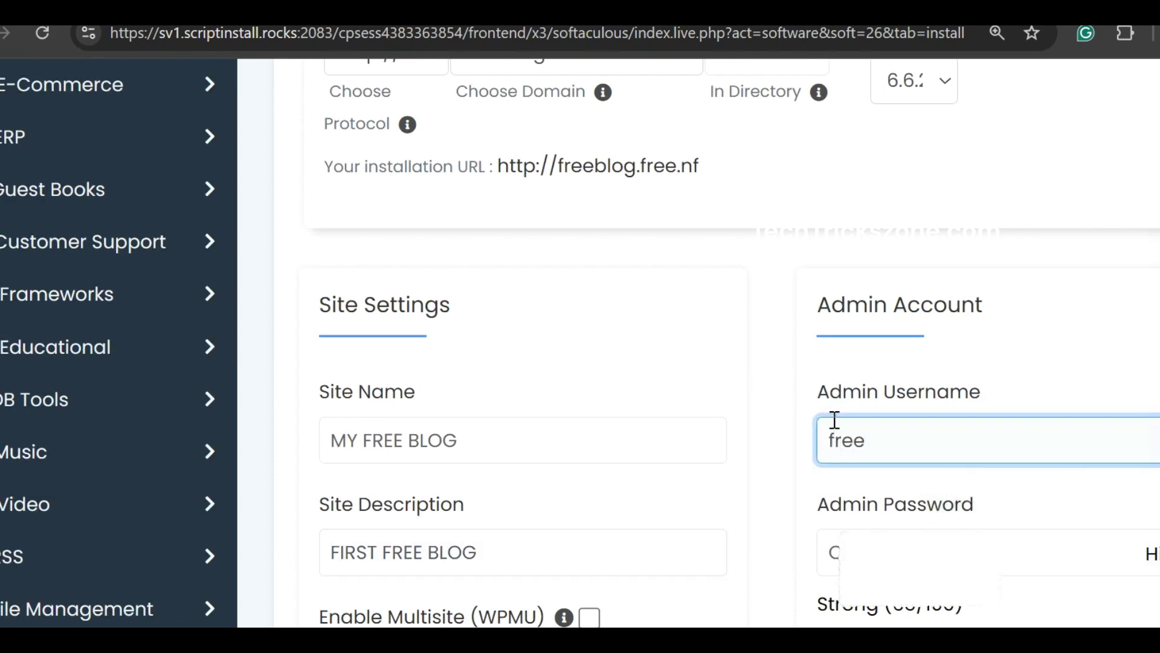
text(blog)
scroll(835, 419, down, 1)
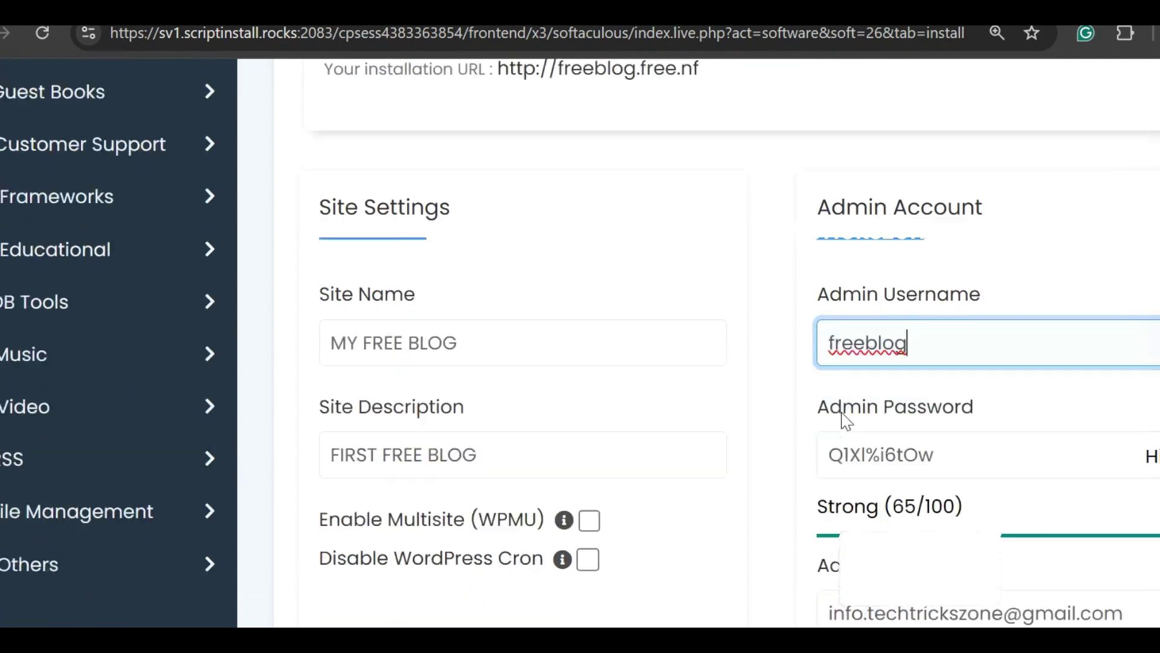
text(s)
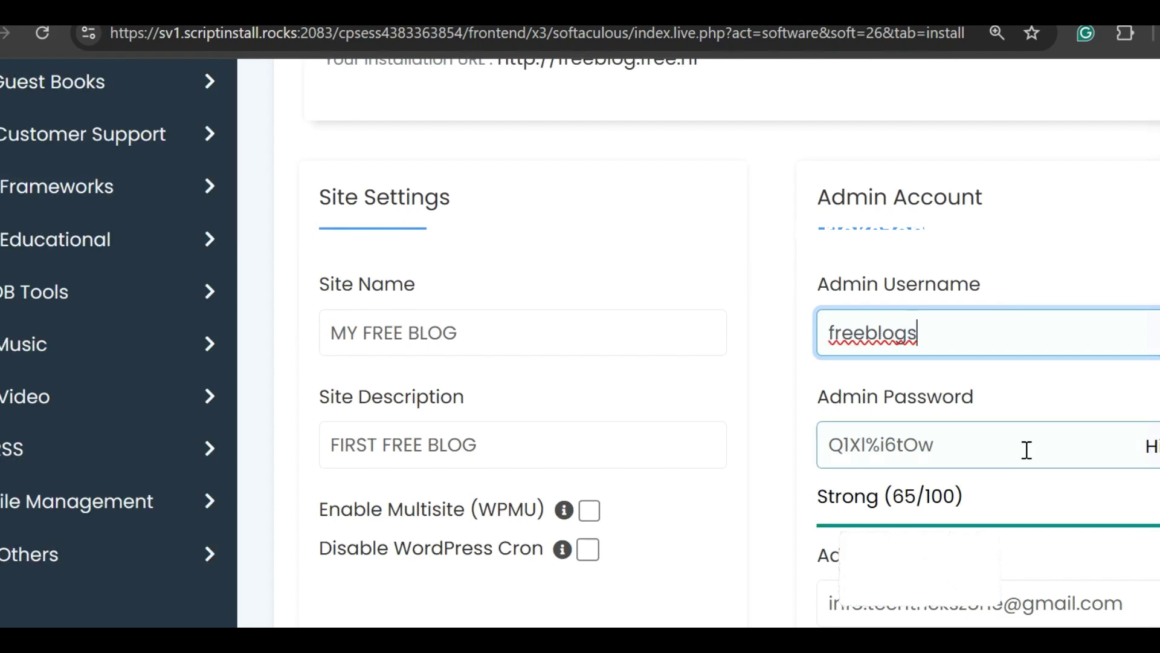
scroll(1151, 448, down, 1)
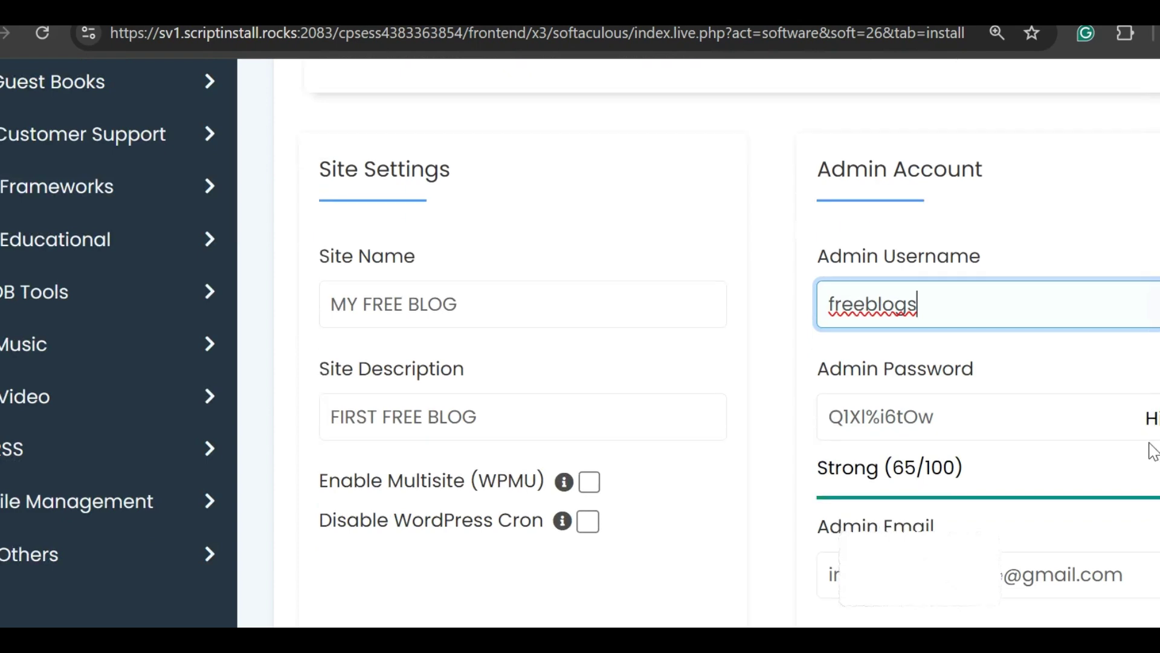
click(1151, 418)
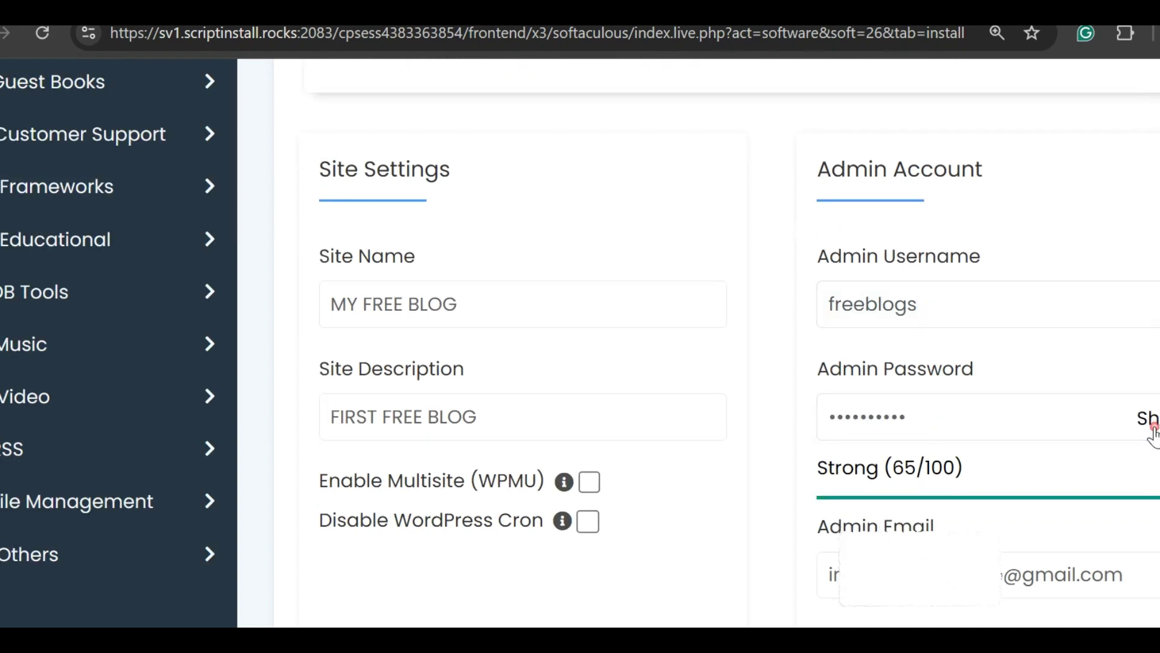
click(874, 419)
key(ctrl+a)
text(•••••••)
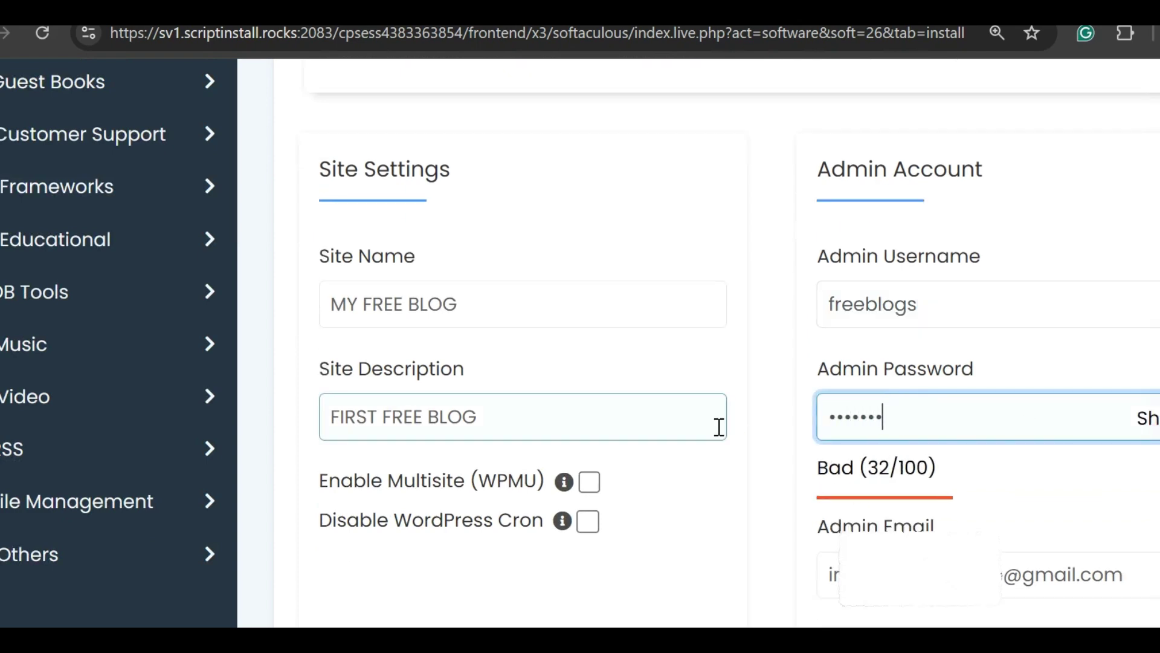
text(••)
scroll(719, 428, up, 1)
scroll(866, 489, down, 1)
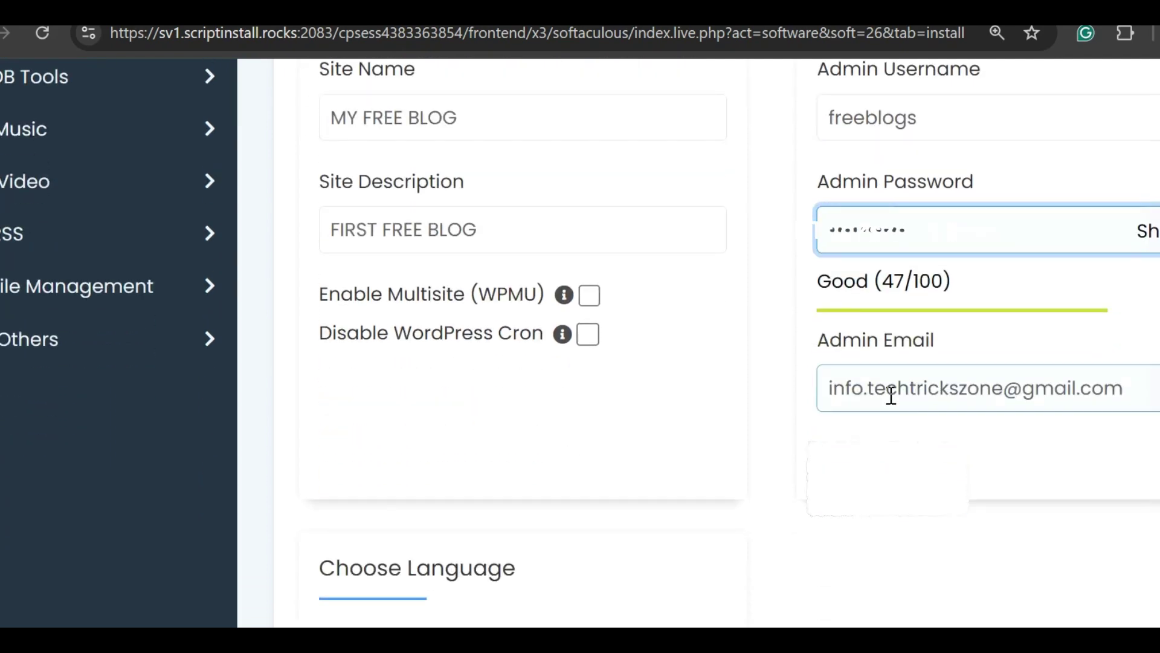
scroll(768, 338, down, 3)
scroll(769, 337, down, 3)
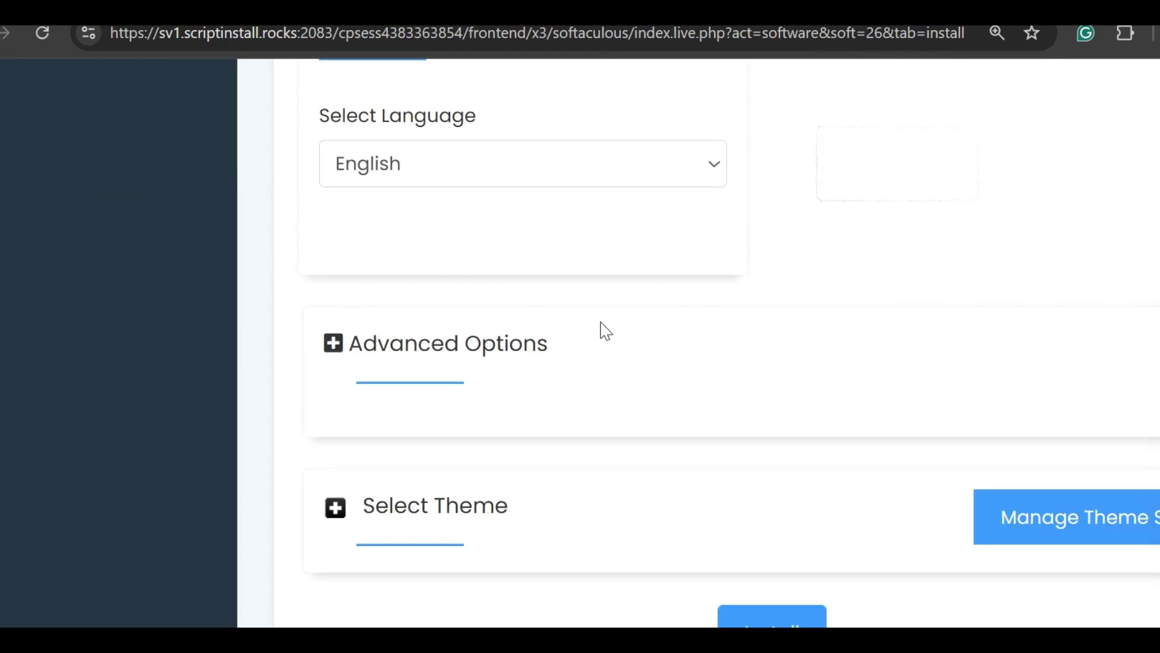
scroll(635, 331, down, 1)
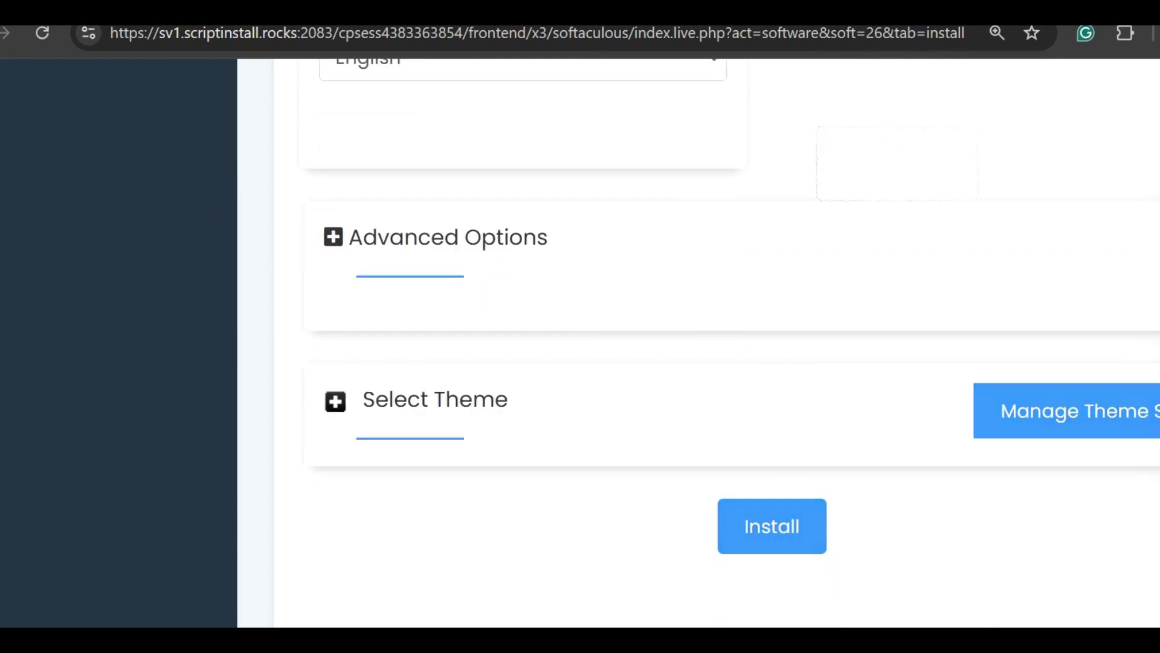
scroll(770, 363, down, 1)
click(821, 540)
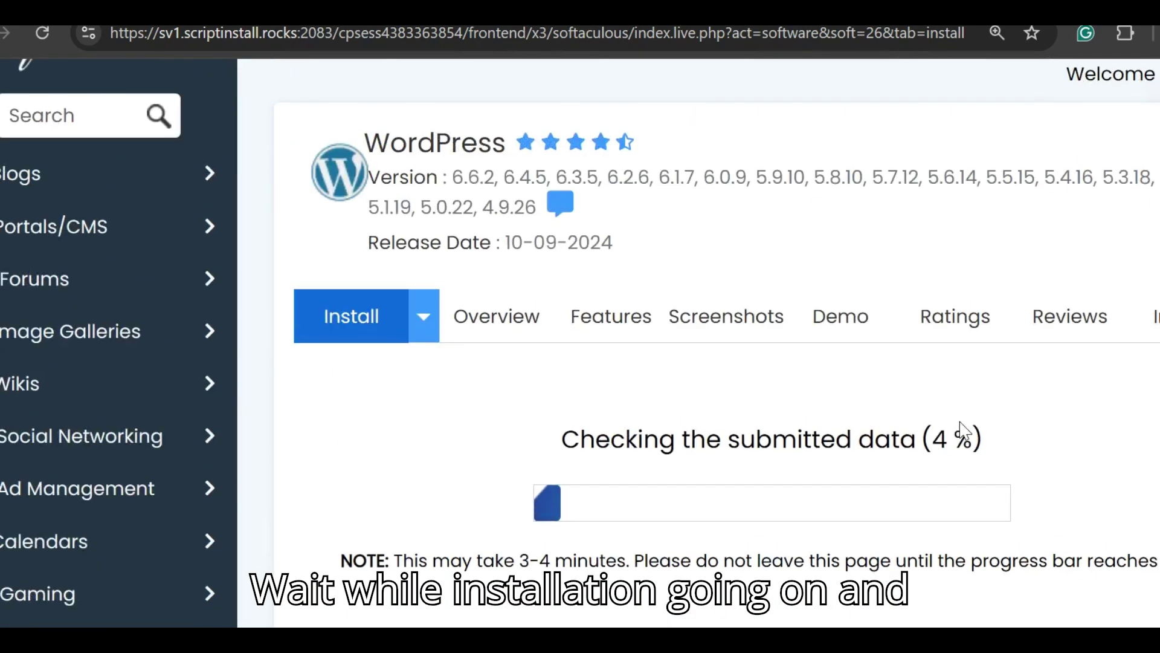
scroll(1025, 412, down, 1)
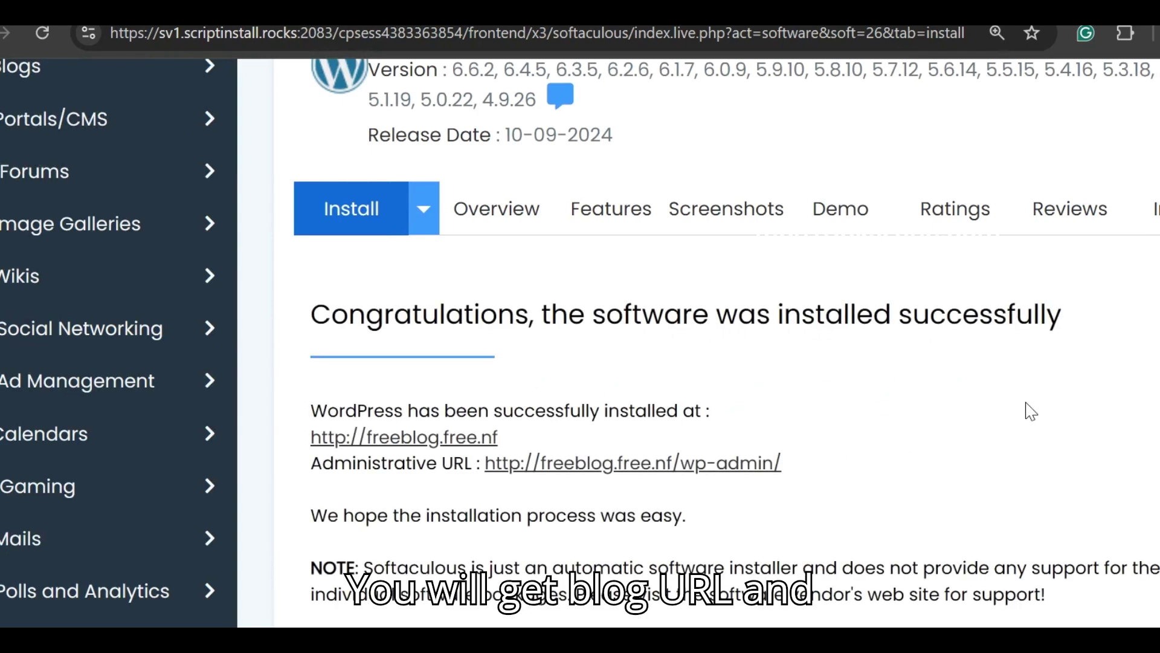
scroll(1030, 411, down, 1)
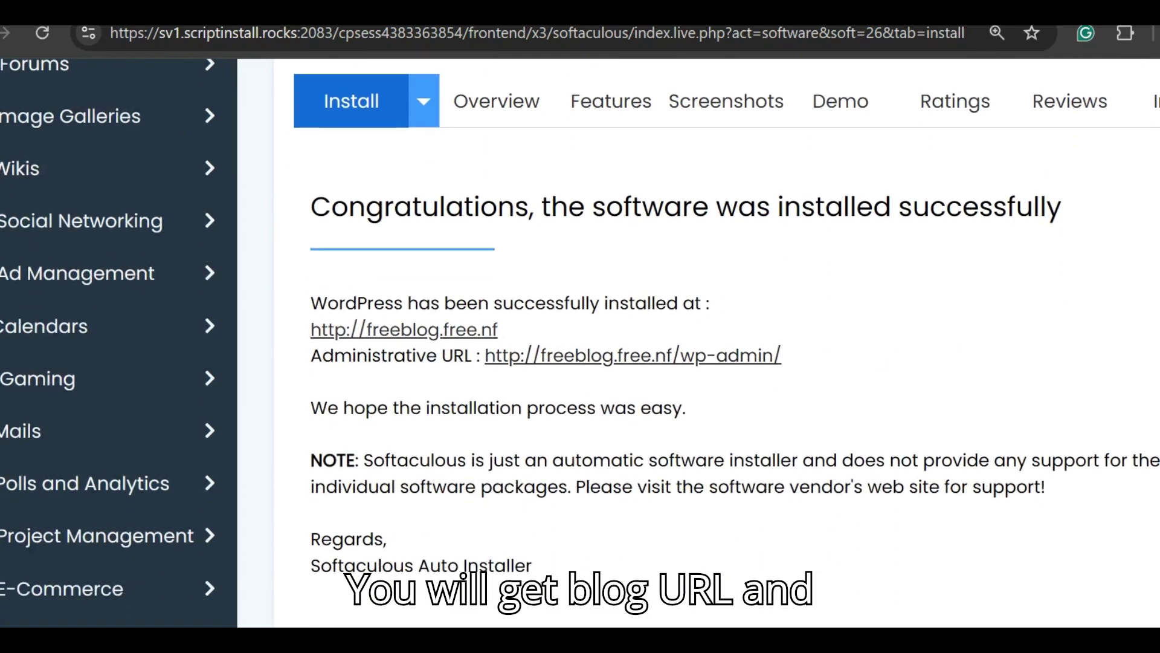
Step: Once installation succeeds, open the WordPress Administrative URL in a new tab
drag(812, 278, 531, 317)
drag(1020, 325, 821, 360)
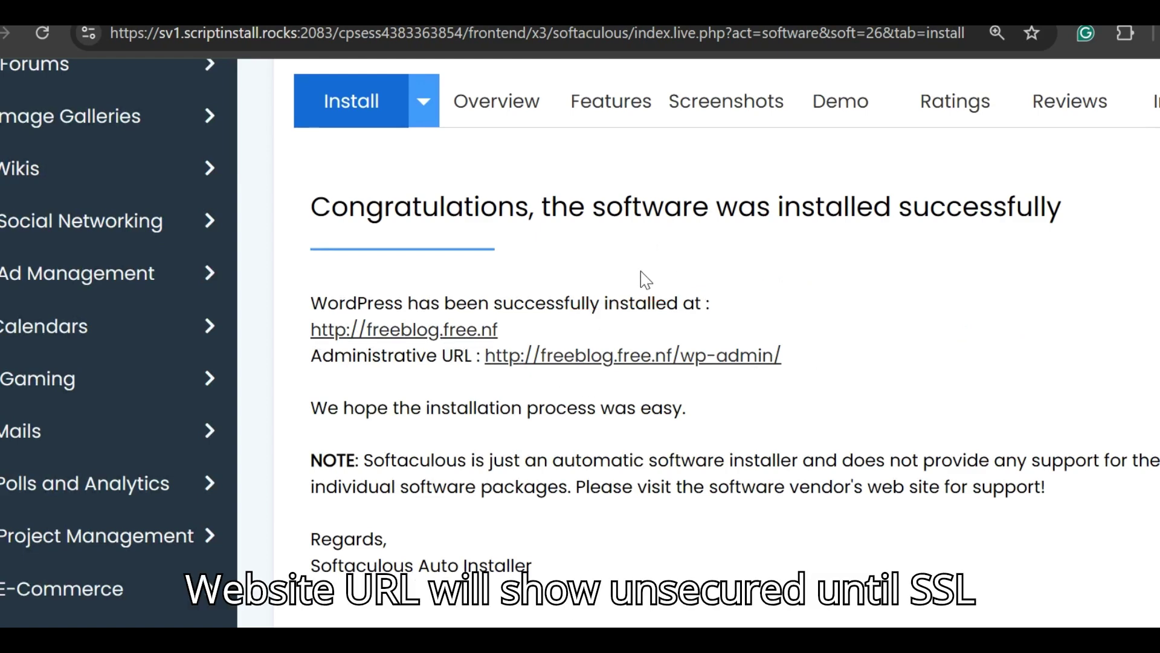
right_click(529, 355)
click(580, 369)
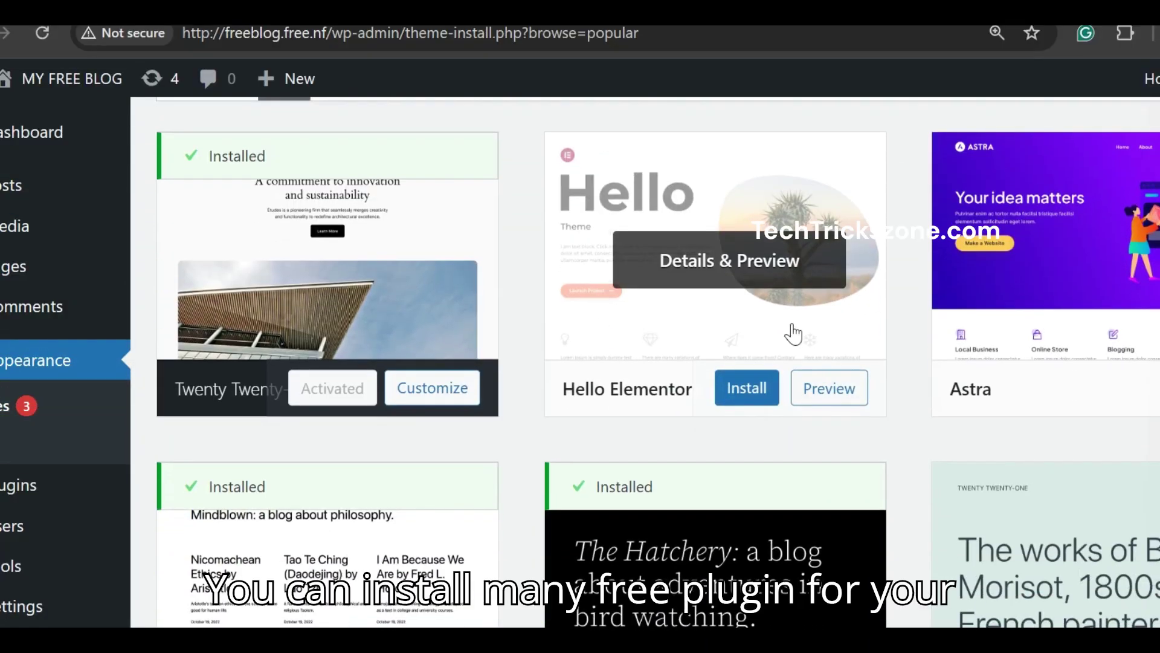
Step: Install and activate Astra, then open the MY FREE BLOG site in a new tab
click(1129, 388)
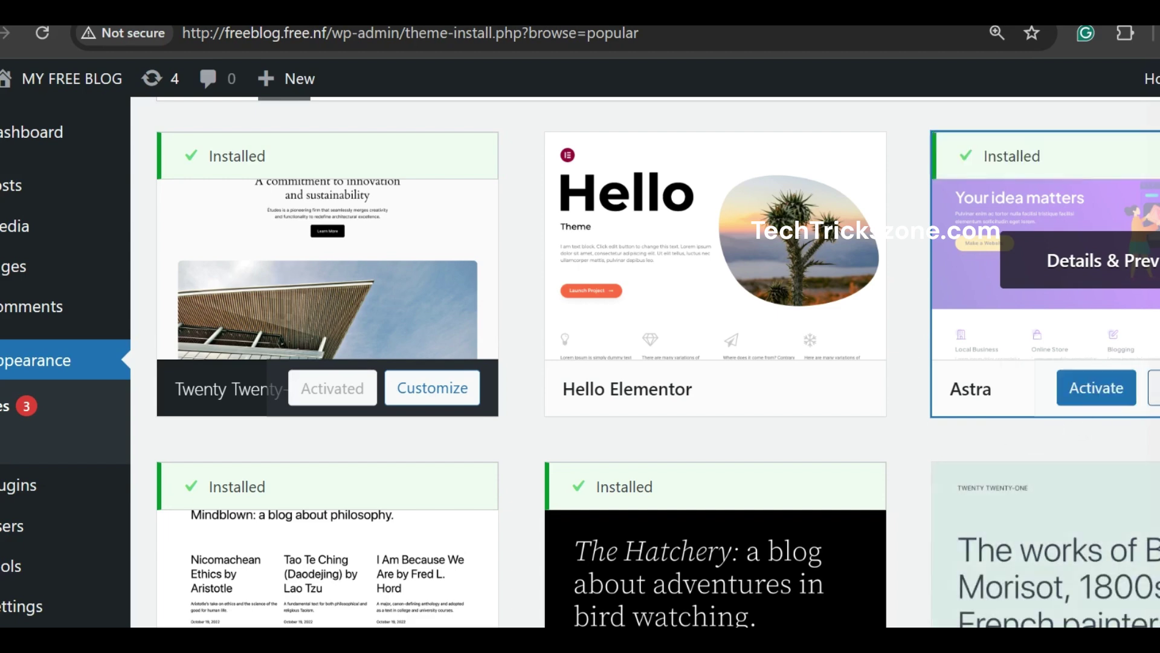
click(1084, 390)
mouse_move(715, 544)
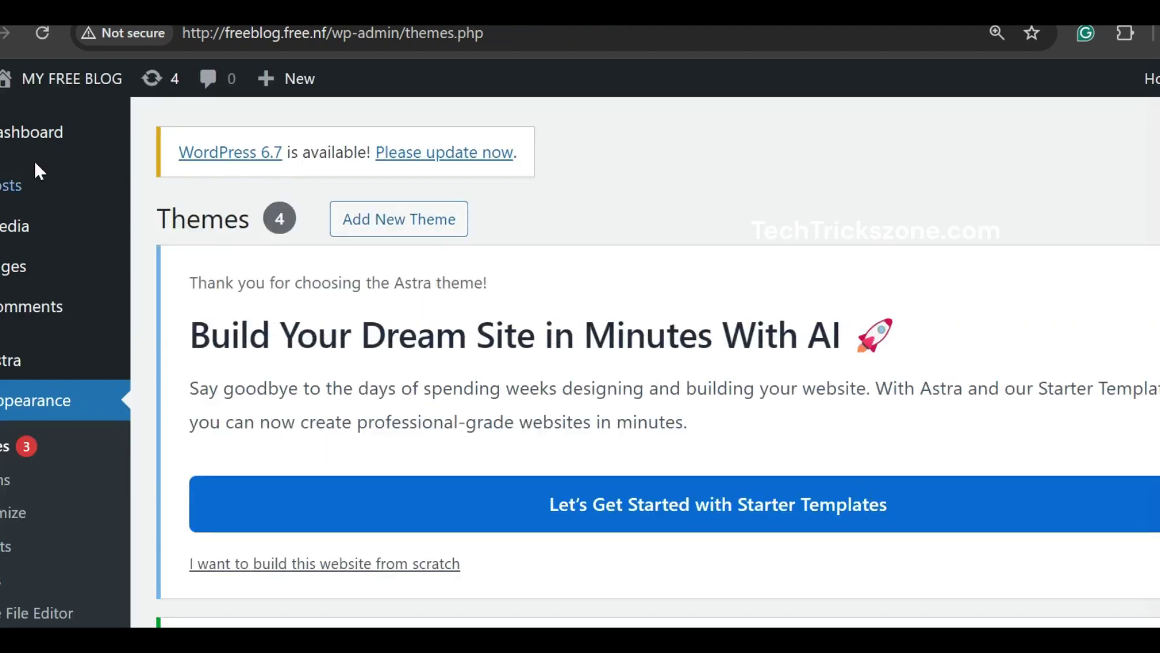
mouse_move(72, 79)
right_click(25, 114)
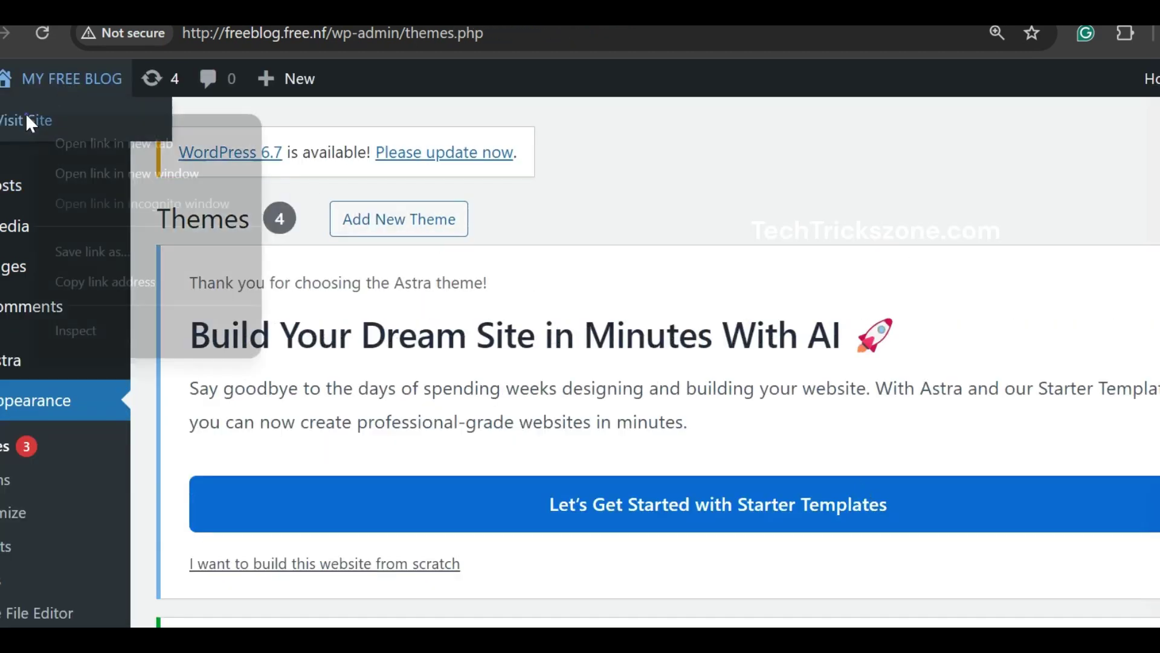
click(65, 142)
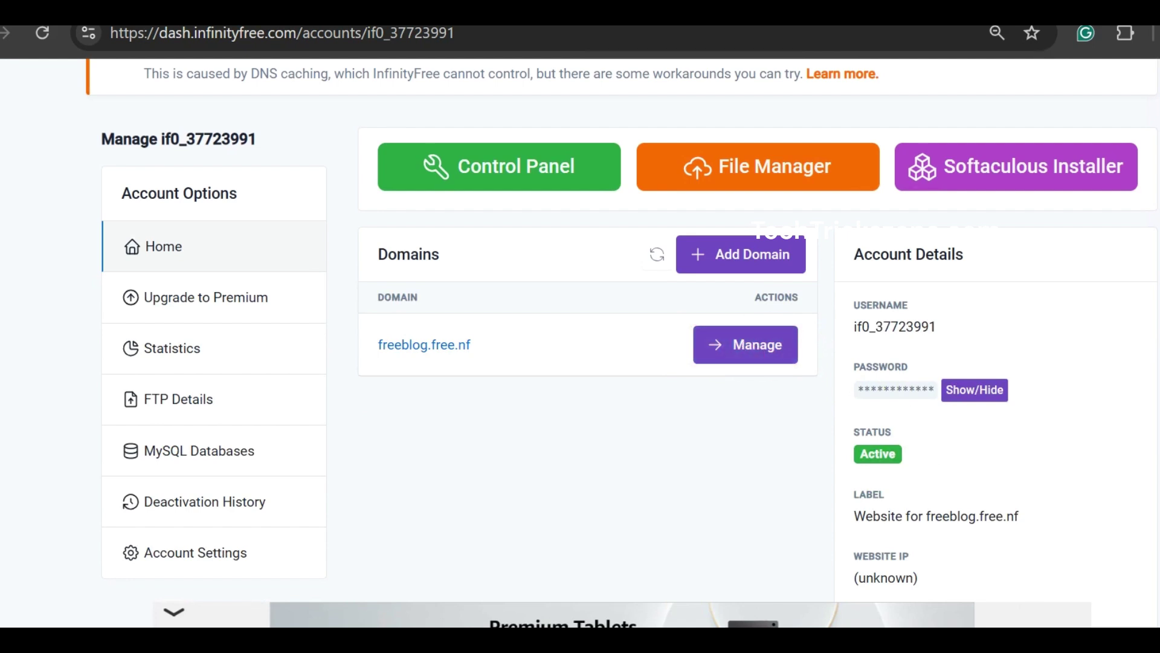
Step: Open the freeblog.free.nf management page and expand the Add SSL Certificate options
click(764, 351)
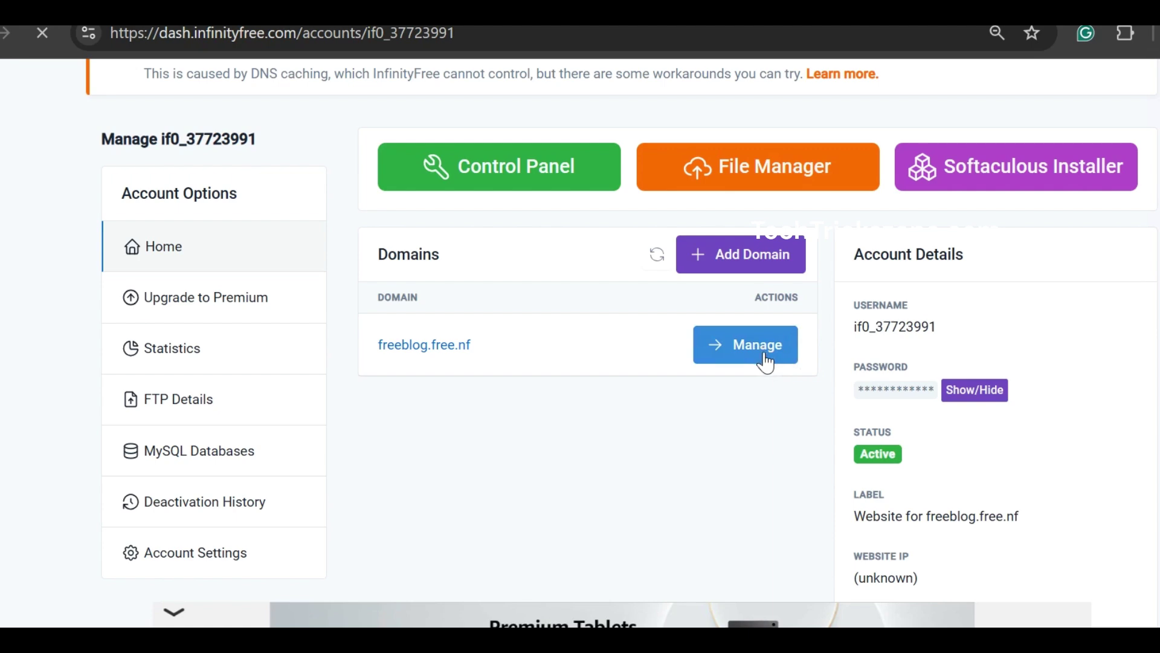
scroll(626, 295, down, 2)
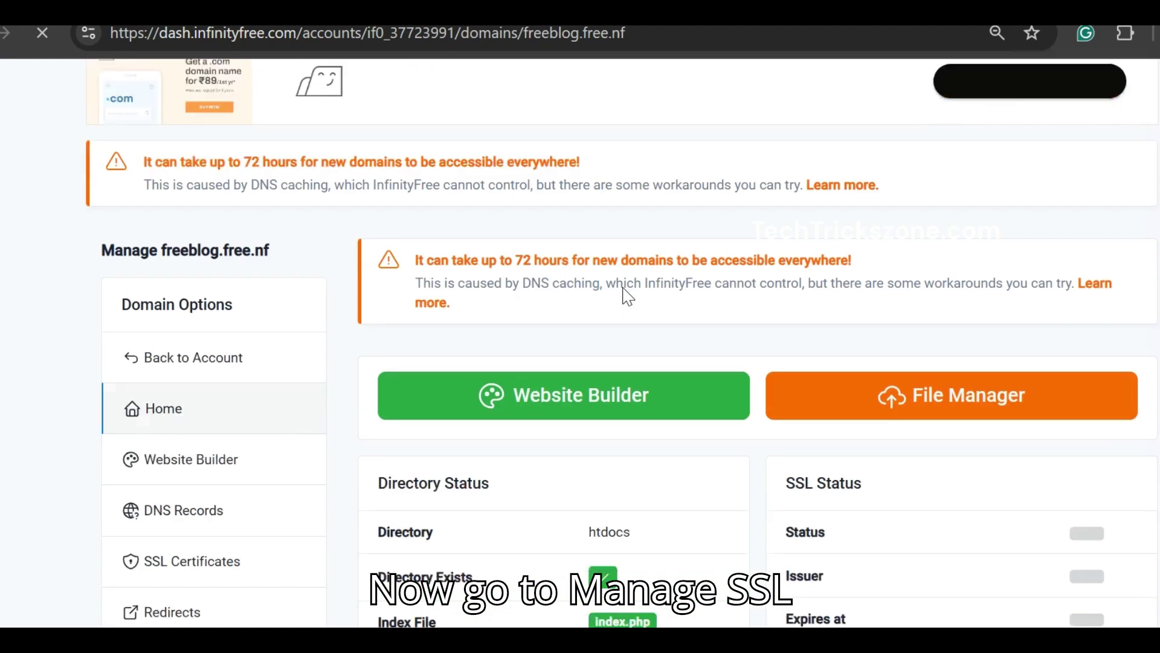
scroll(372, 286, down, 1)
scroll(372, 285, down, 3)
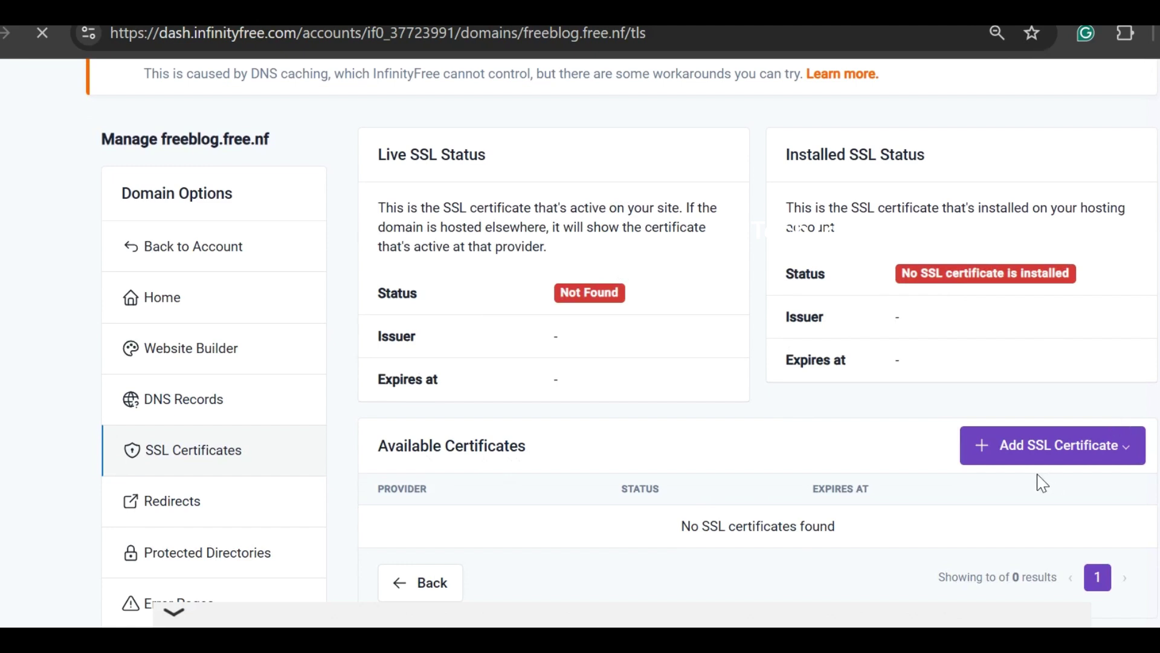
scroll(1038, 483, down, 2)
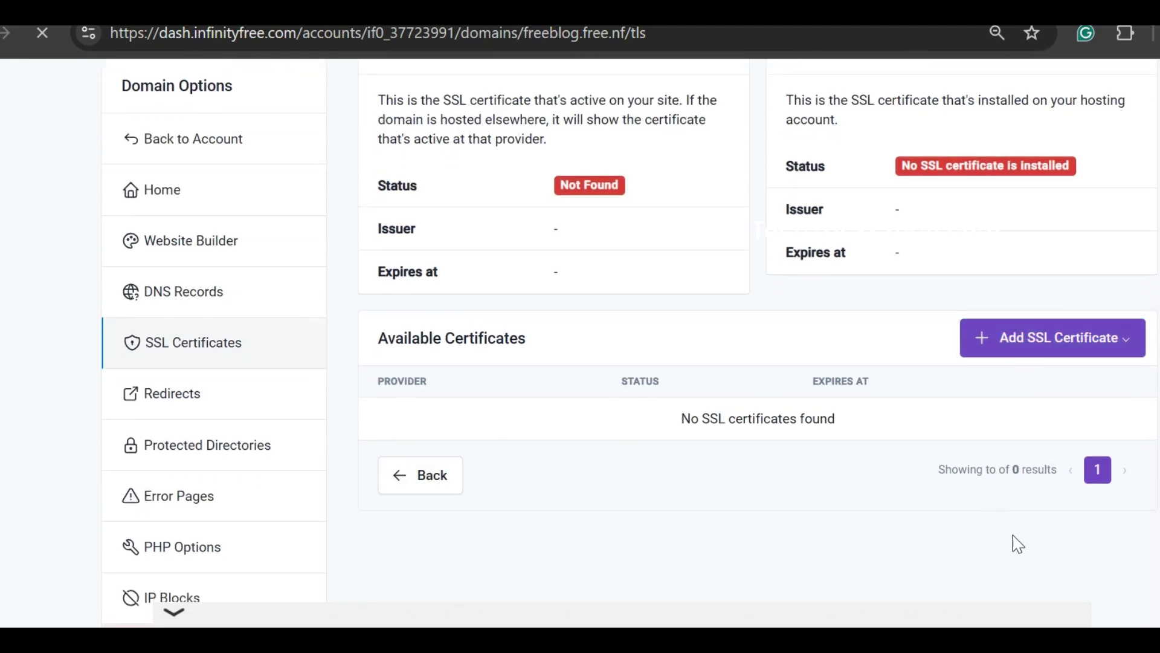
click(1033, 344)
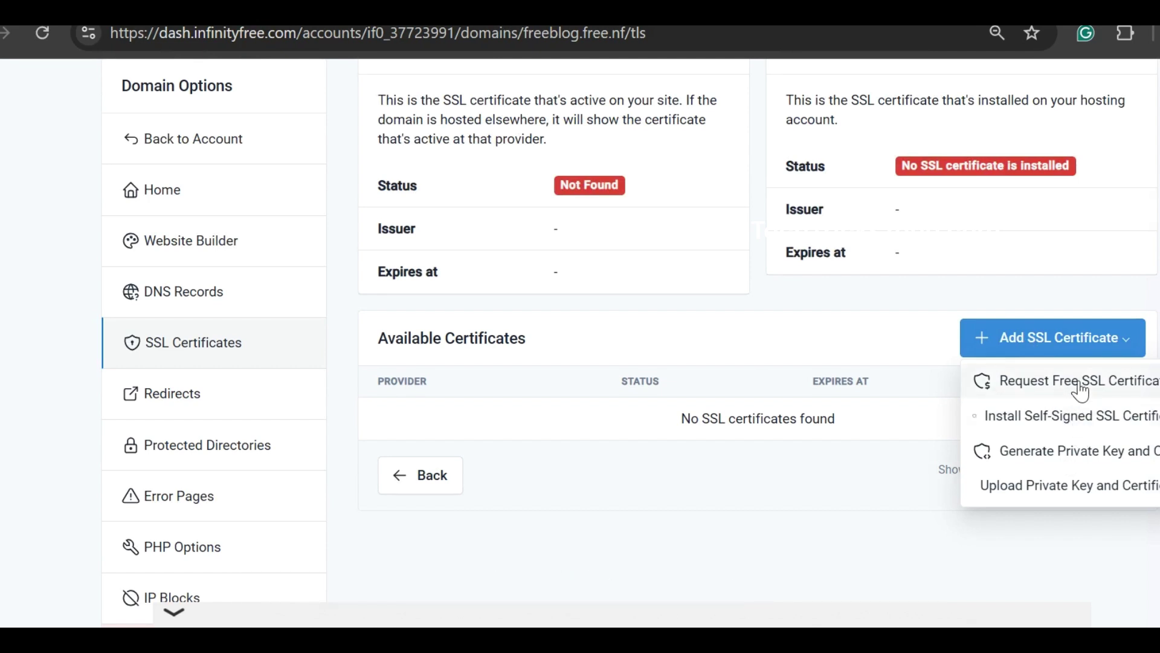
Step: Request a free SSL certificate, create the order, and auto-configure its CNAME record
click(1080, 384)
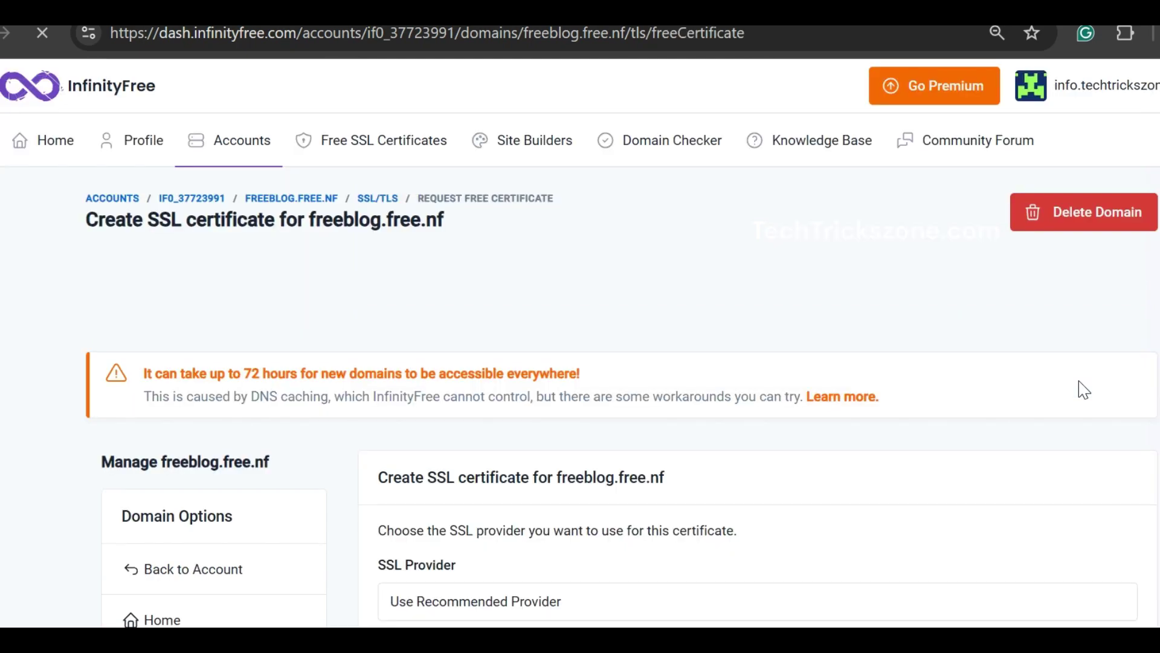
scroll(825, 345, down, 3)
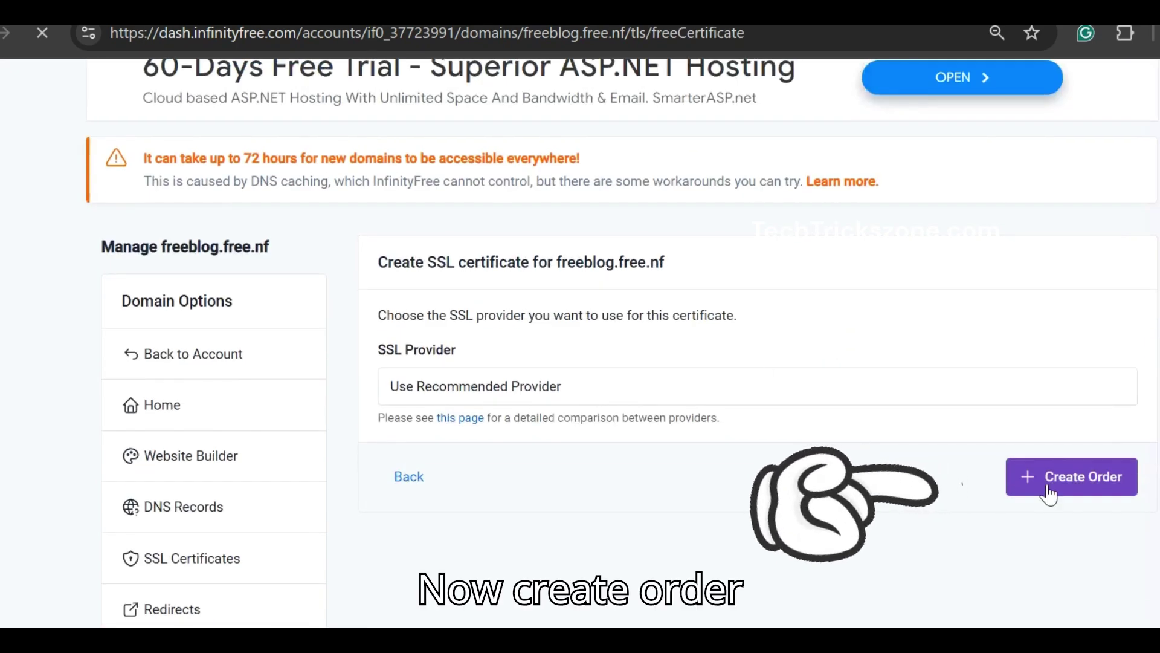
click(1084, 490)
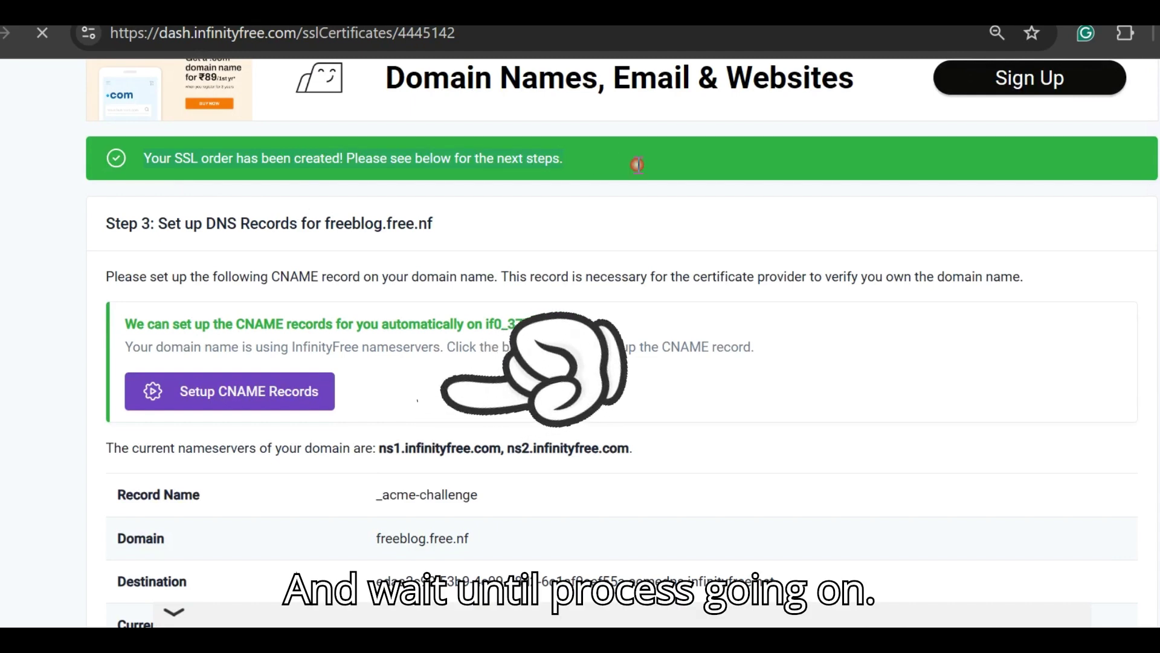
scroll(637, 164, down, 1)
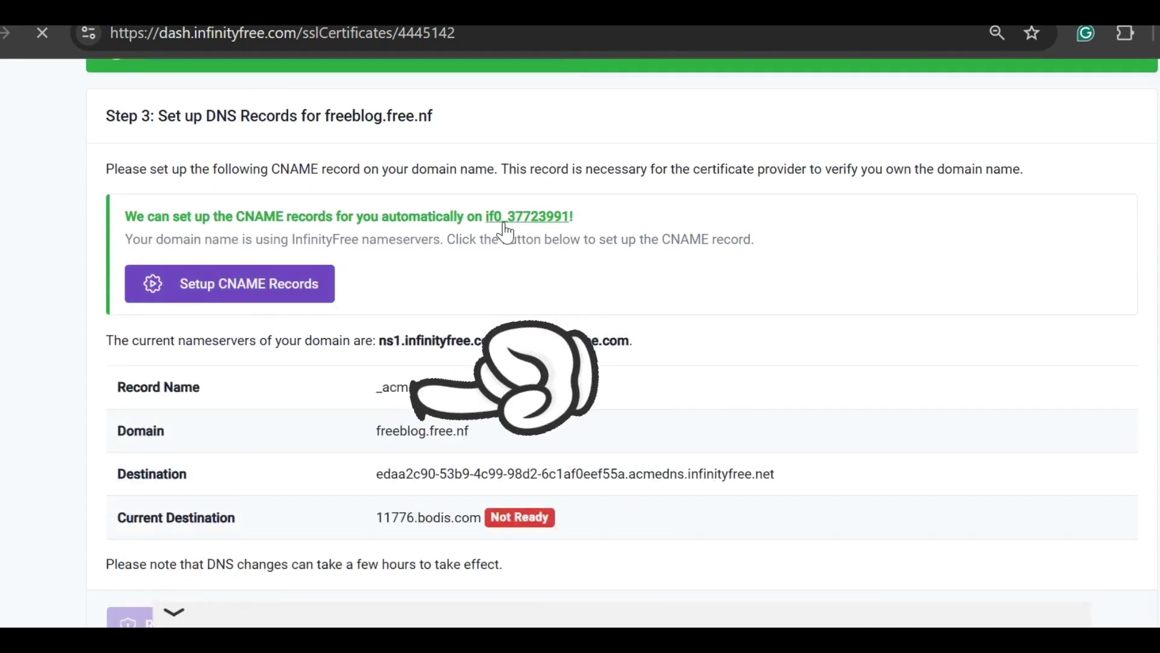
click(261, 290)
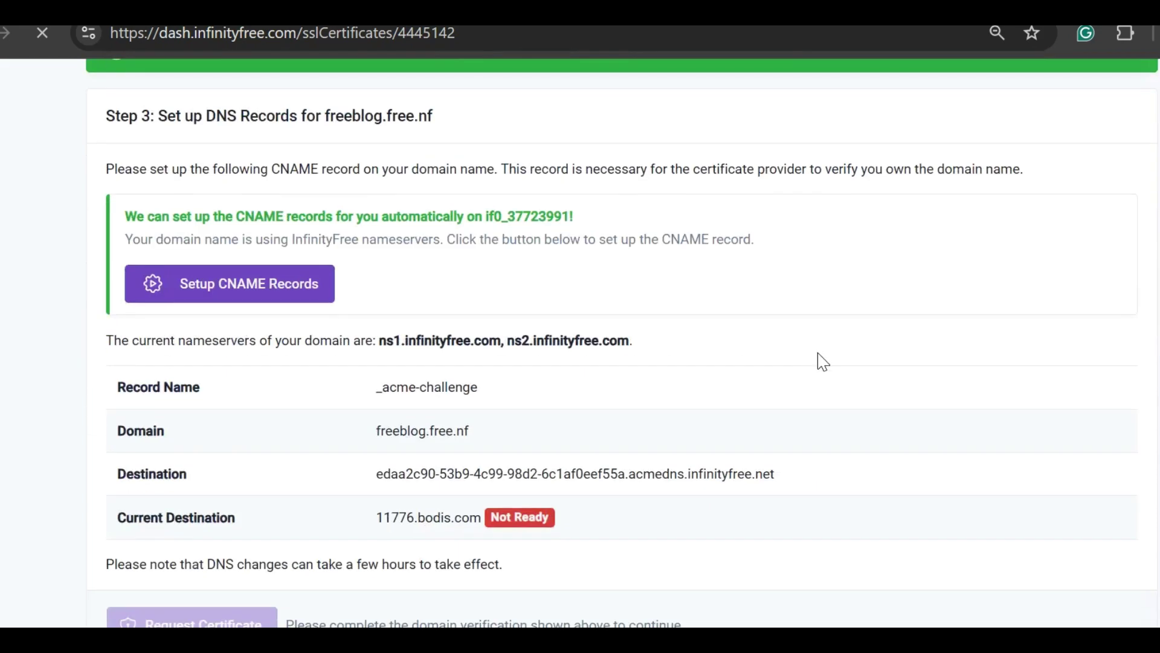
scroll(822, 361, down, 2)
scroll(822, 361, down, 1)
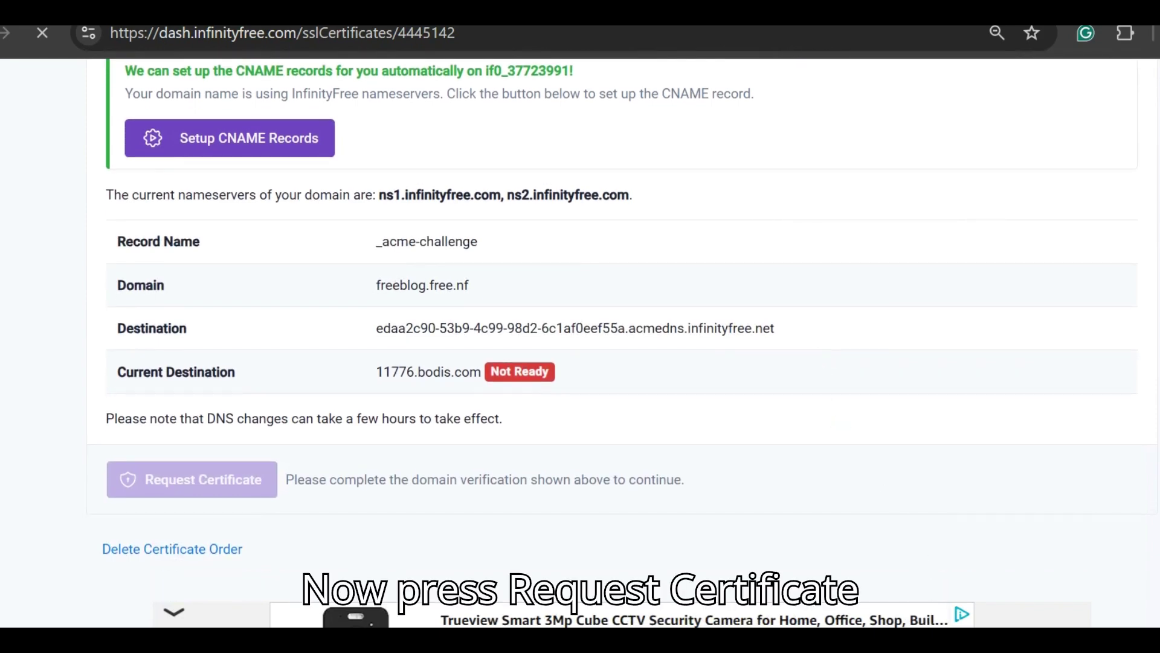
scroll(580, 326, up, 2)
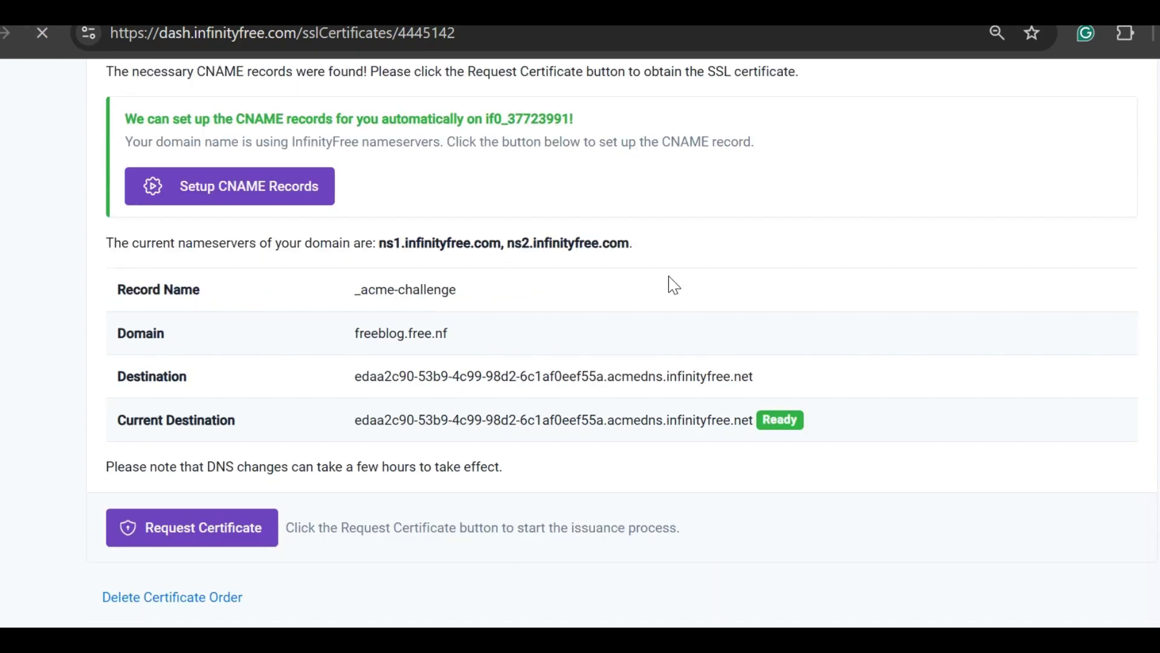
Step: Rerun CNAME setup until Ready, then request the Google Trust certificate valid to 2025-02-14
click(300, 190)
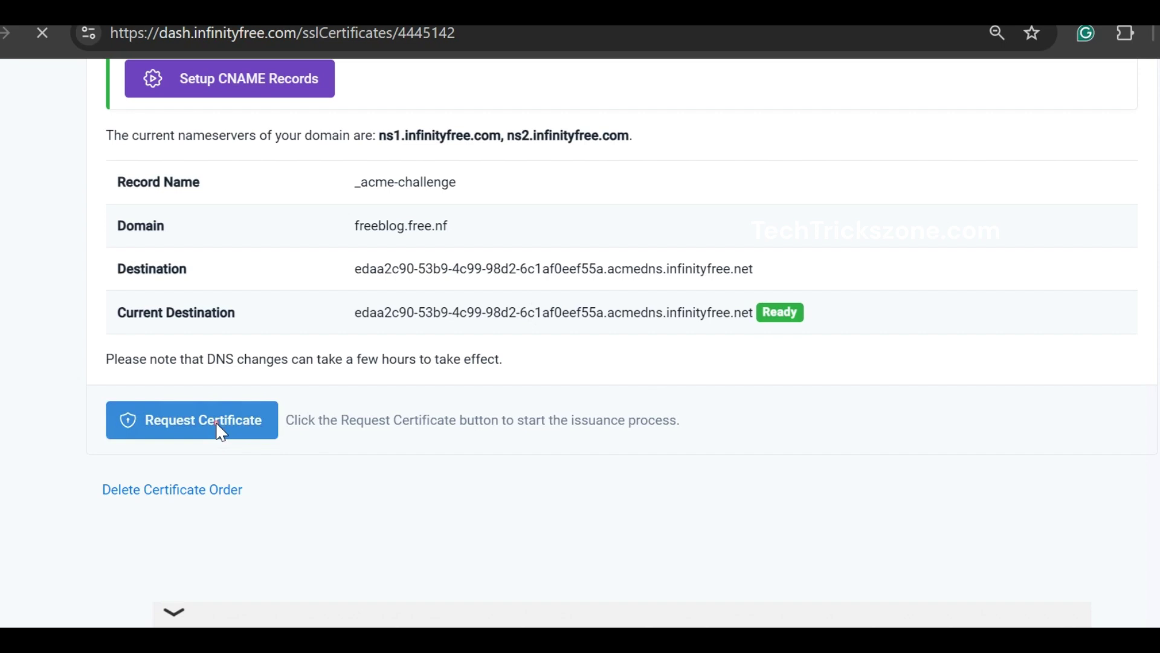
click(220, 426)
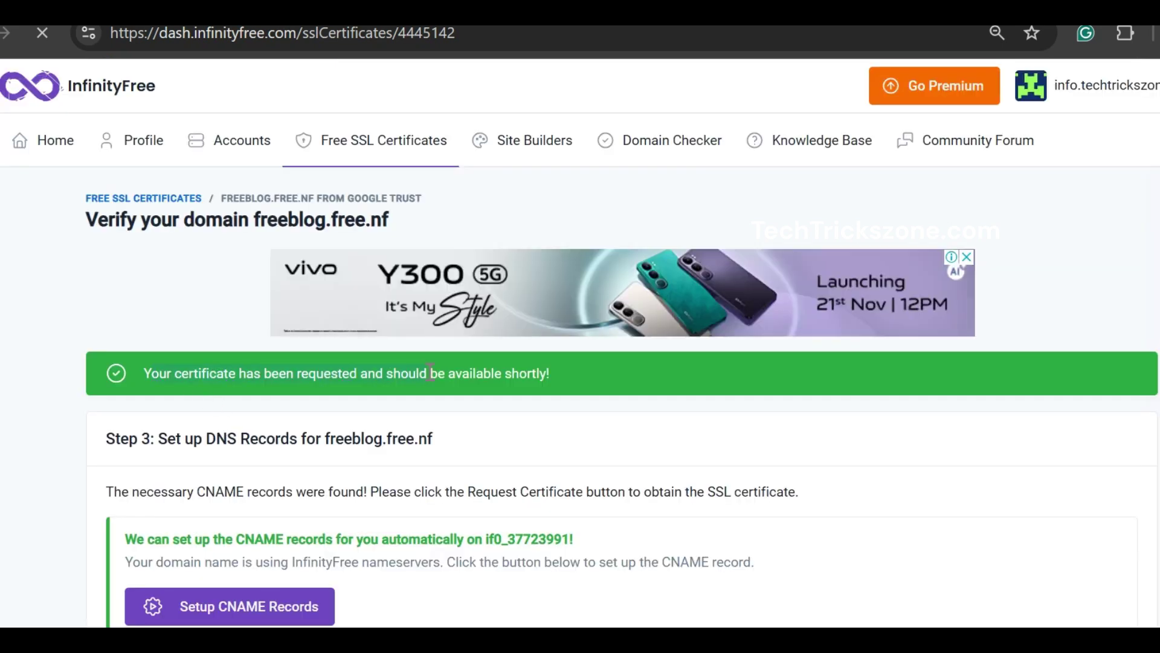
scroll(557, 387, down, 3)
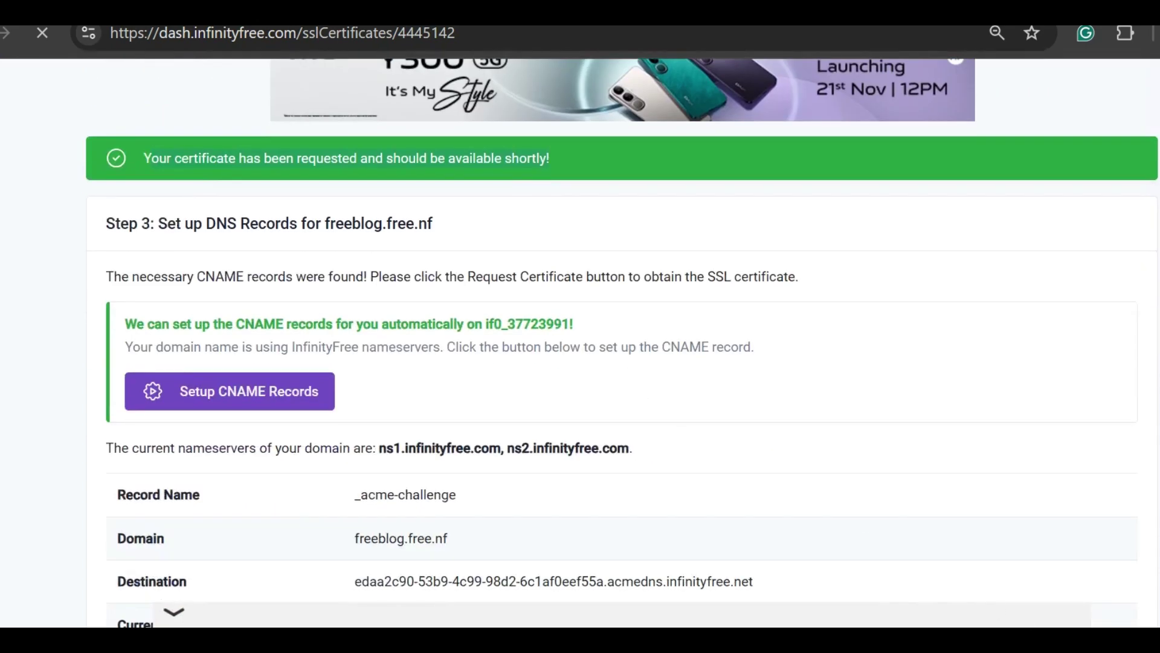
drag(113, 134, 621, 182)
scroll(747, 414, down, 3)
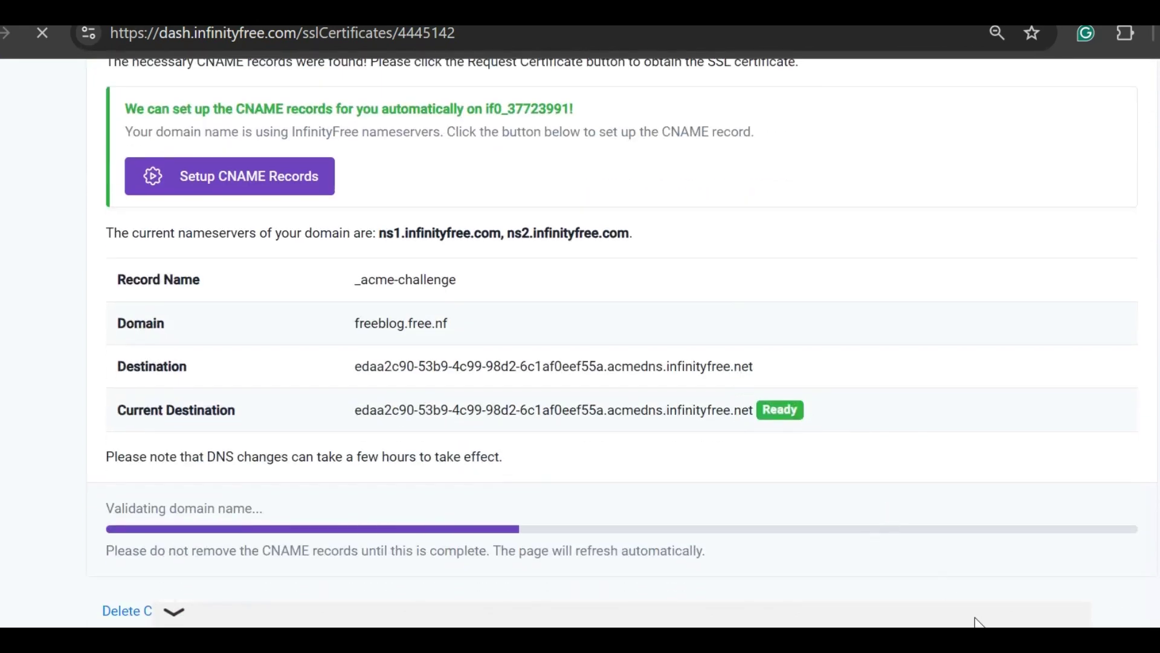
scroll(820, 489, down, 1)
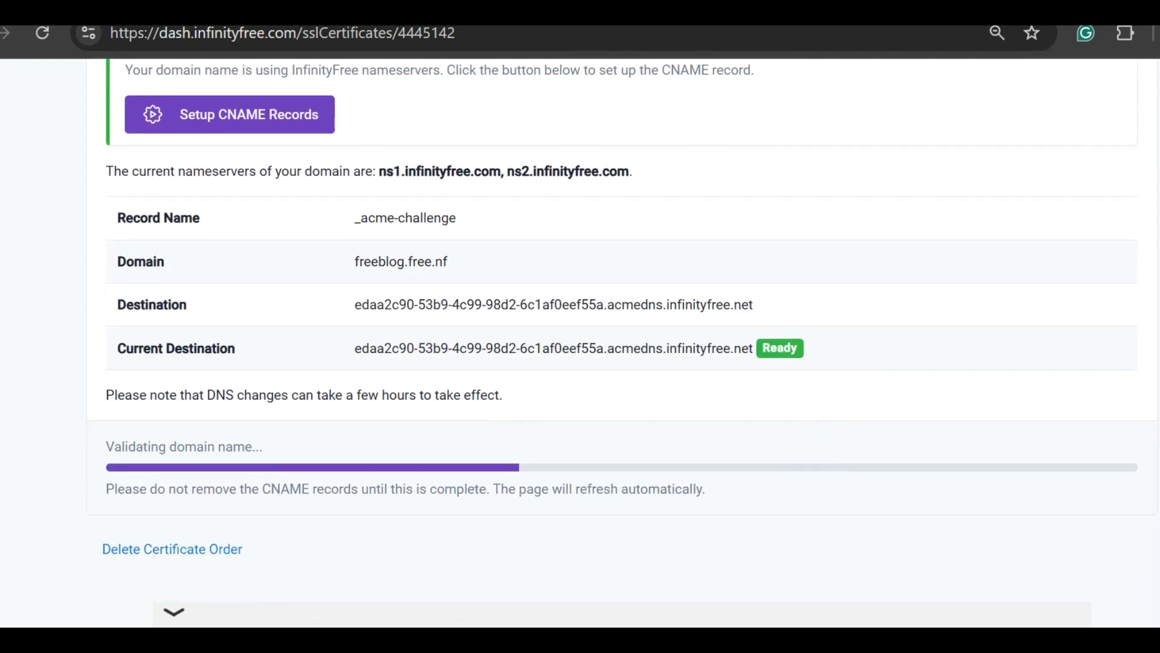
drag(74, 422, 1104, 545)
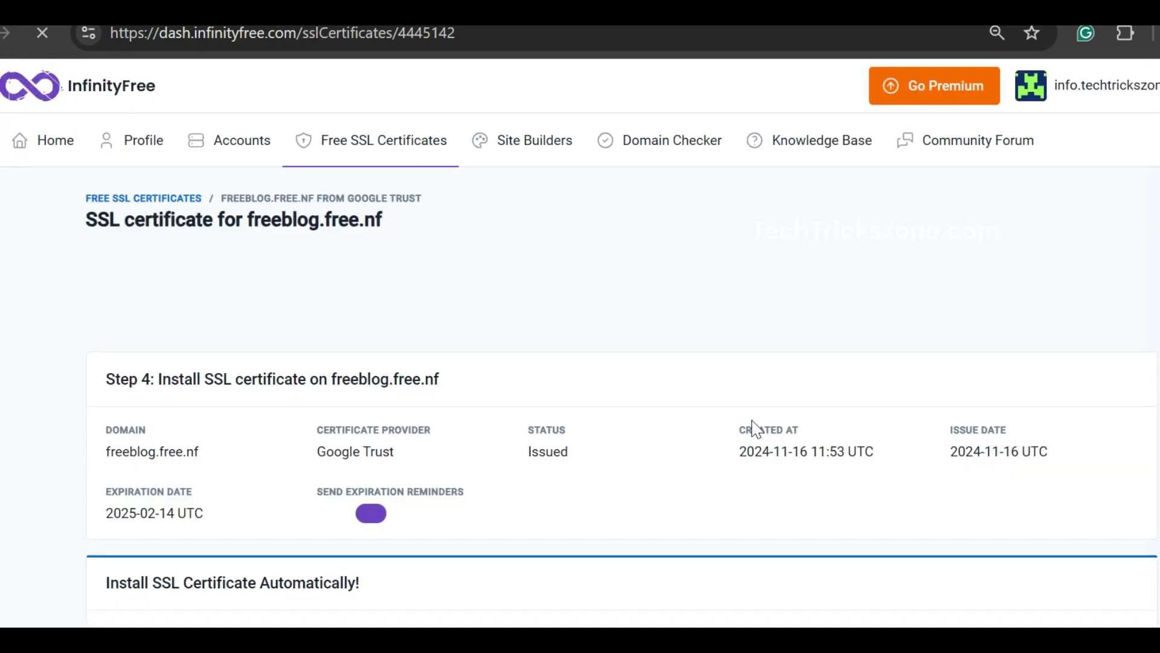
scroll(581, 363, down, 3)
scroll(540, 238, down, 3)
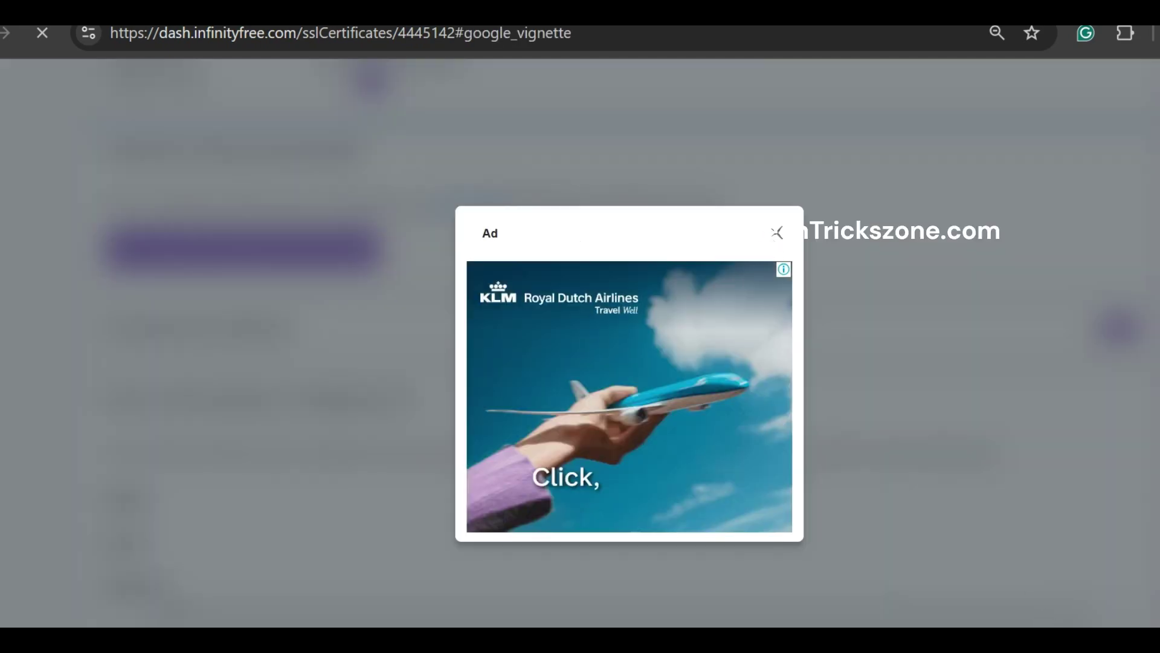
Step: Dismiss the ad, remove the admin path from the address, and auto-install the certificate
click(778, 233)
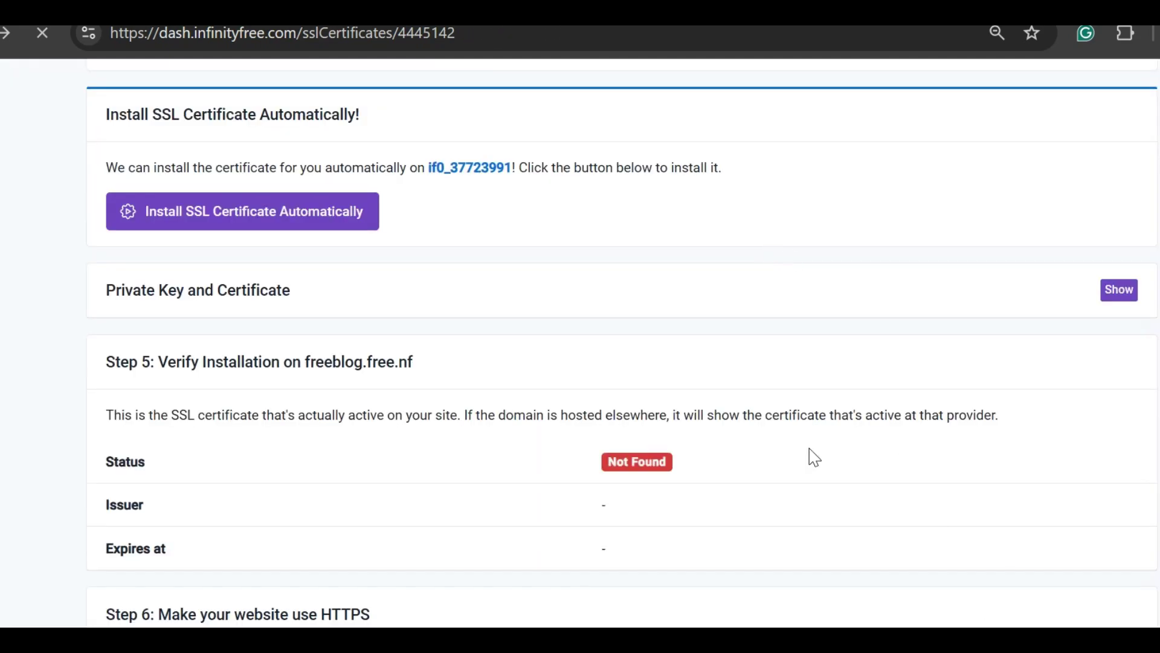
scroll(813, 456, up, 4)
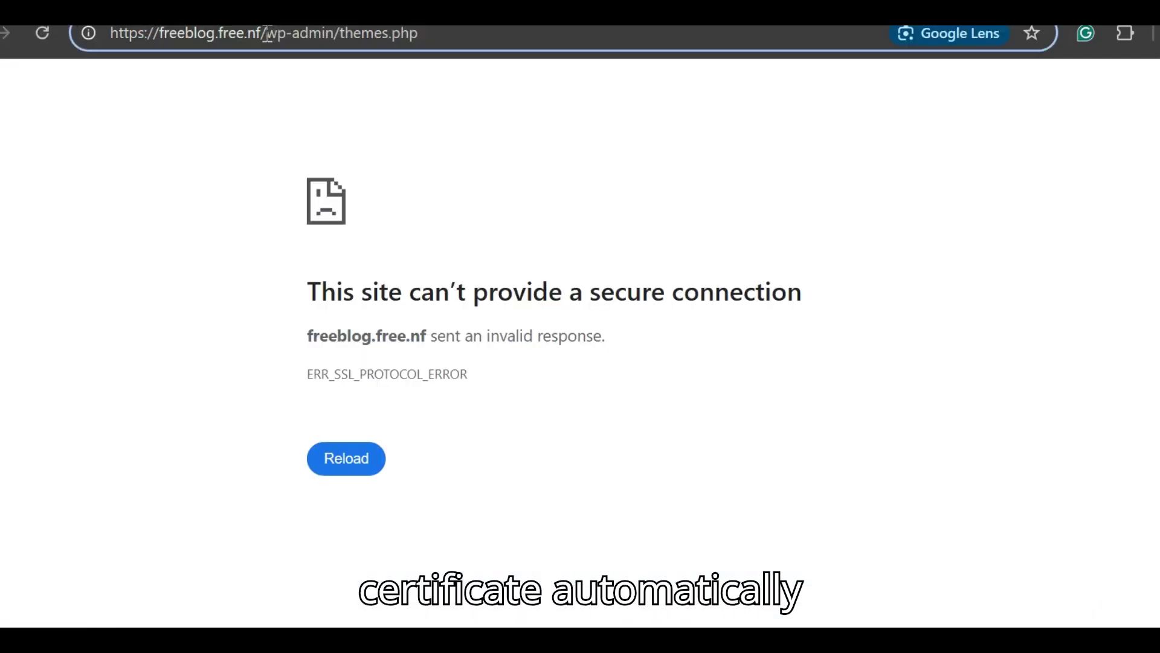
drag(266, 33, 417, 33)
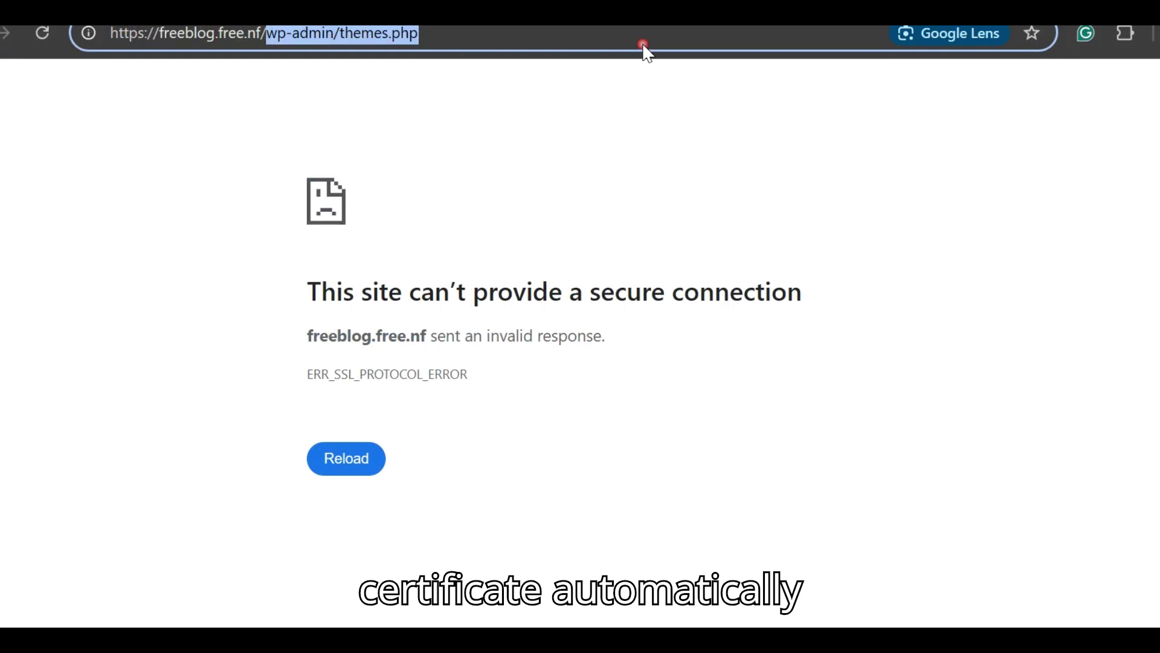
key(BackSpace)
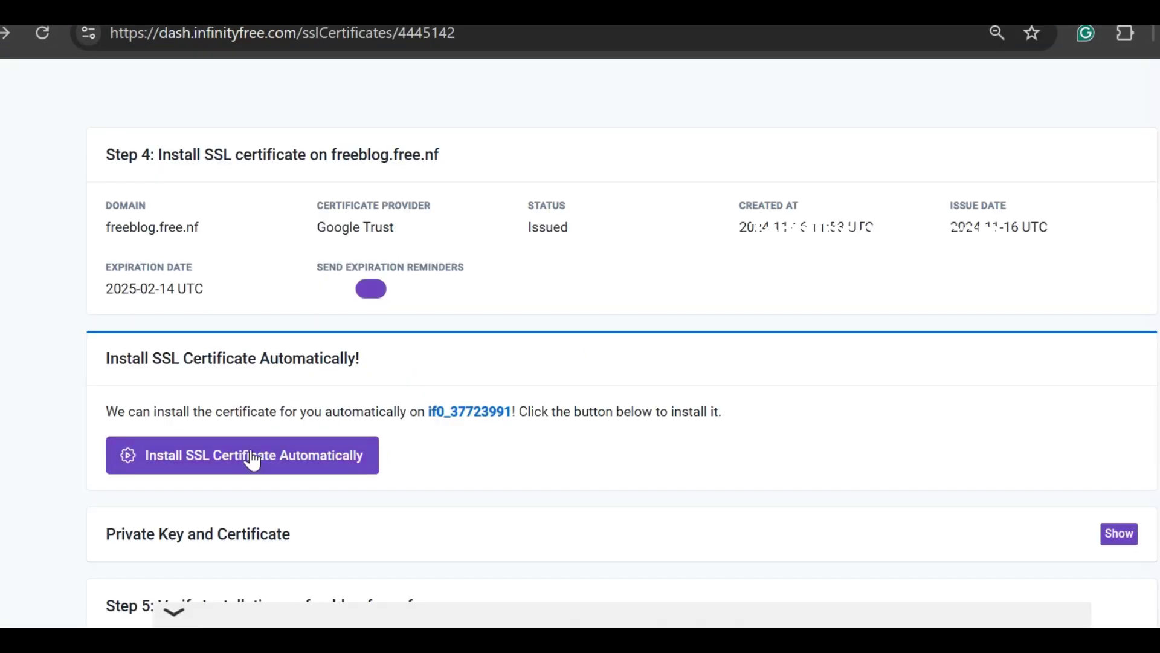
click(252, 459)
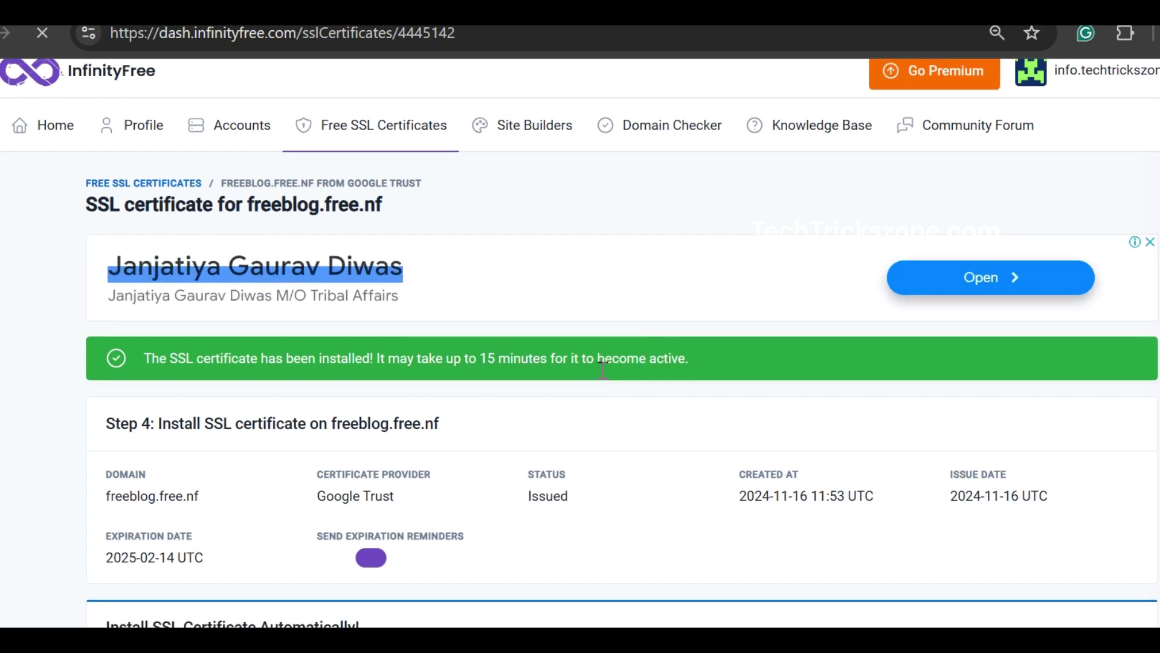
scroll(665, 292, down, 2)
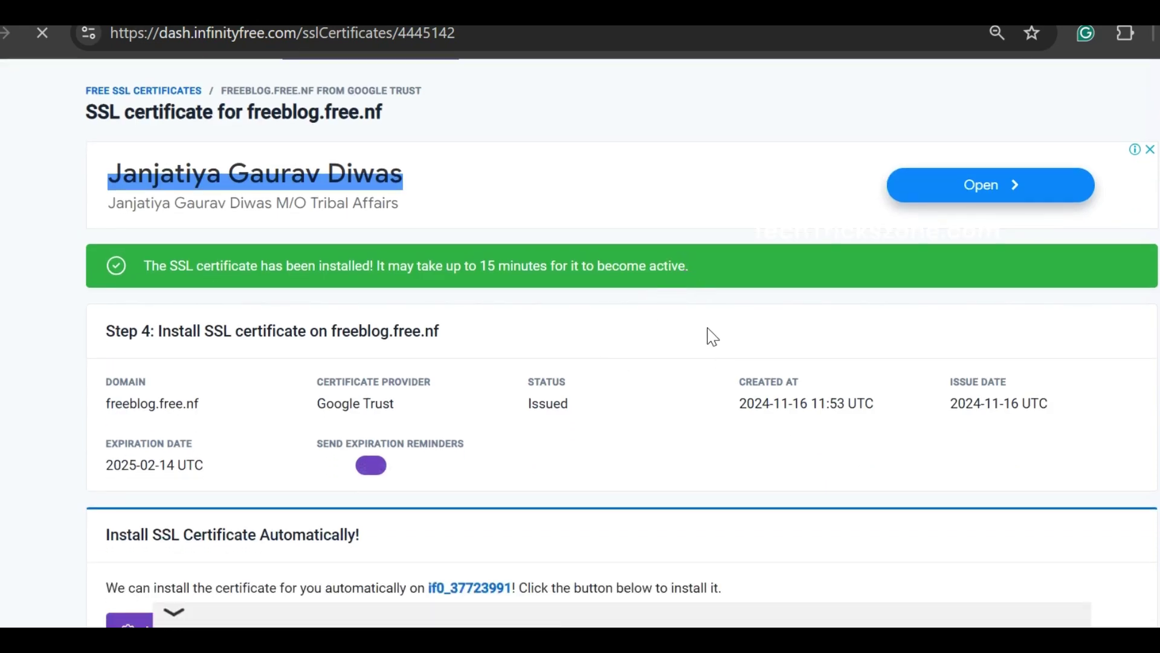
scroll(707, 341, down, 2)
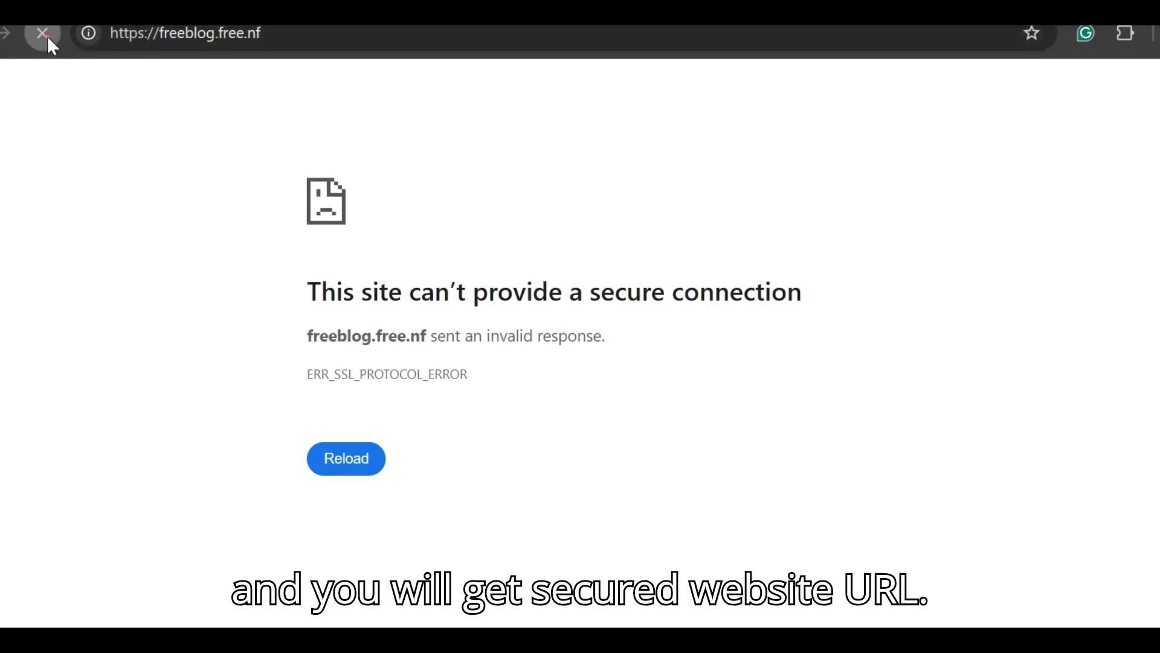
Step: Reload the freeblog.free.nf tab so the Hello world! homepage loads over HTTPS
click(42, 33)
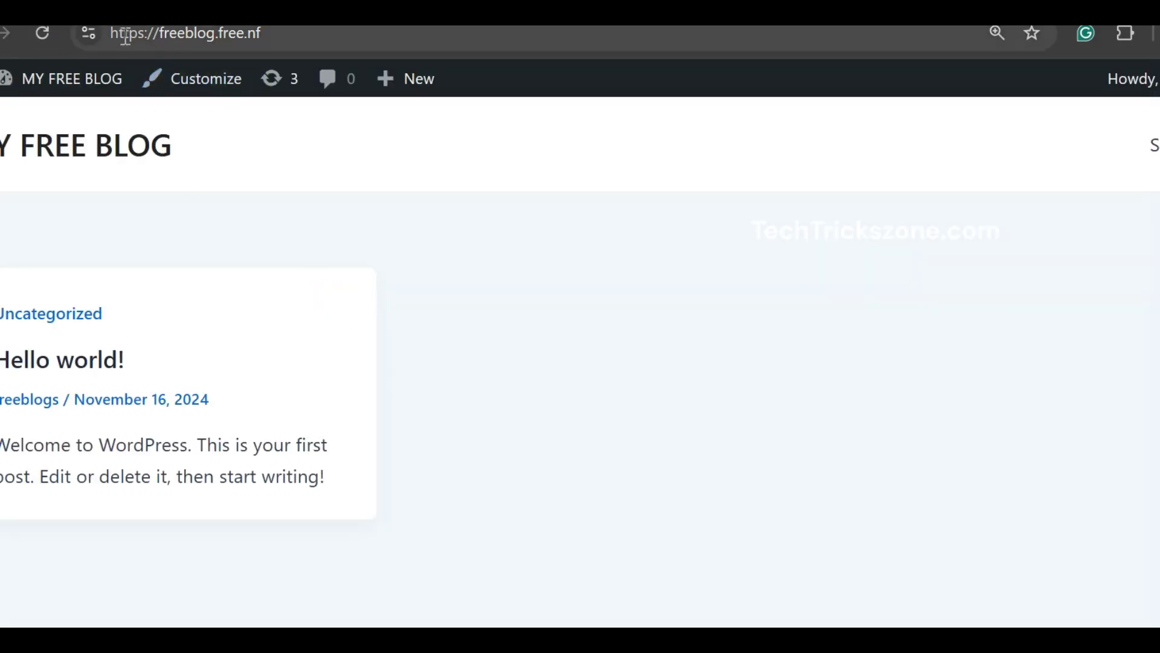